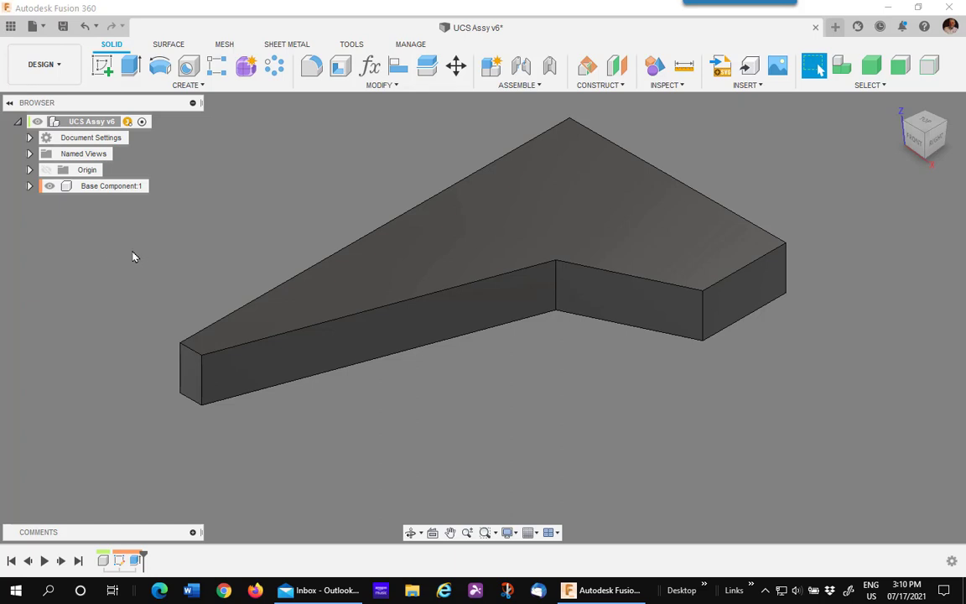
Step: Show the assembly's top-level origin to check its location, and hide it again
click(47, 170)
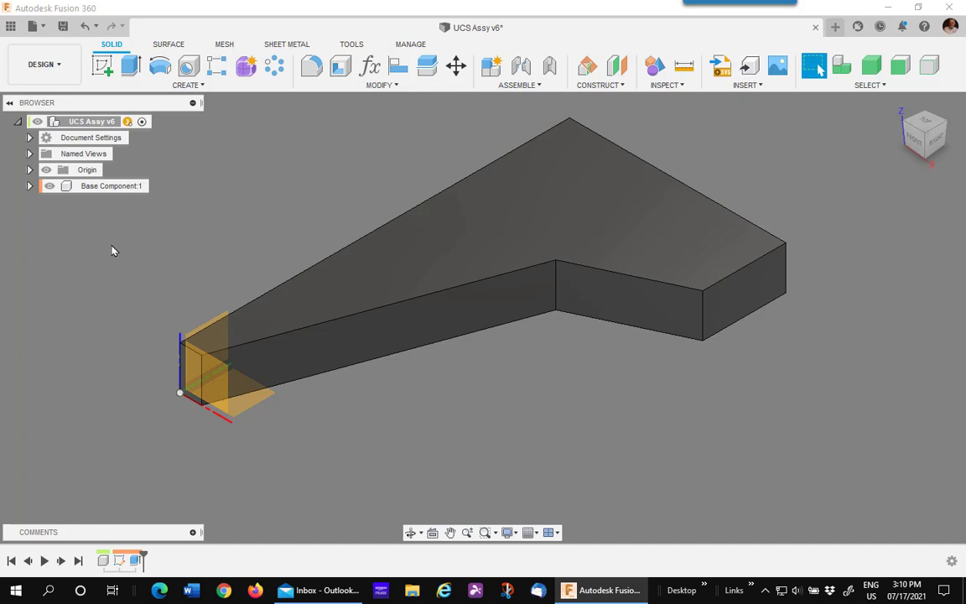
click(47, 170)
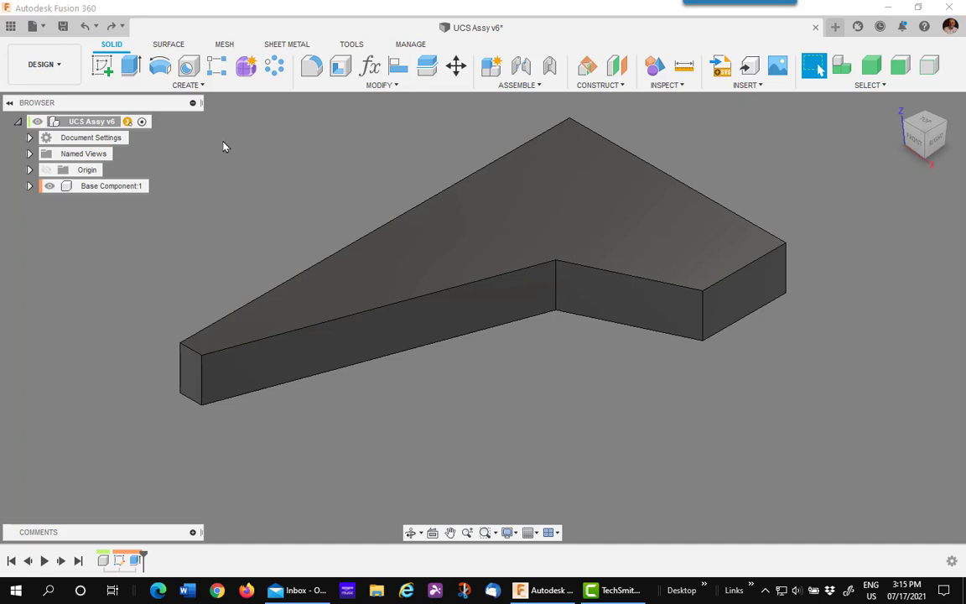
Step: Create an internal standard component named UCS 1 in the assembly, without activating it
click(187, 84)
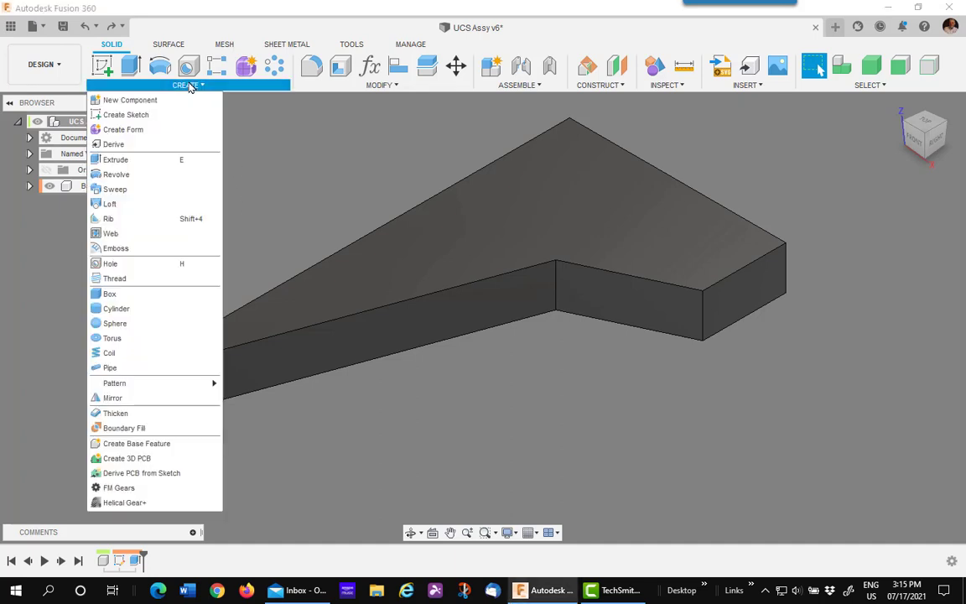
click(139, 101)
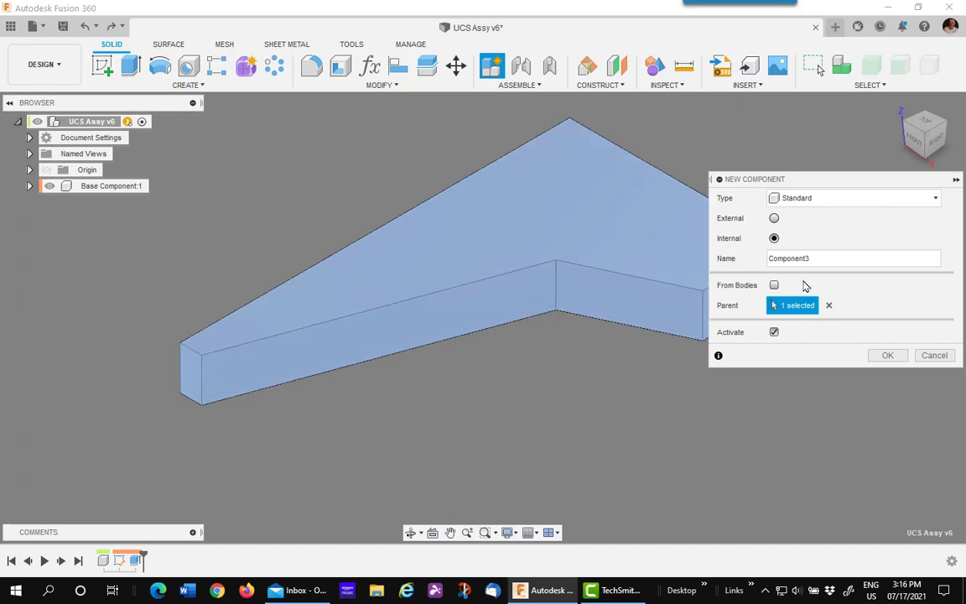
double_click(792, 258)
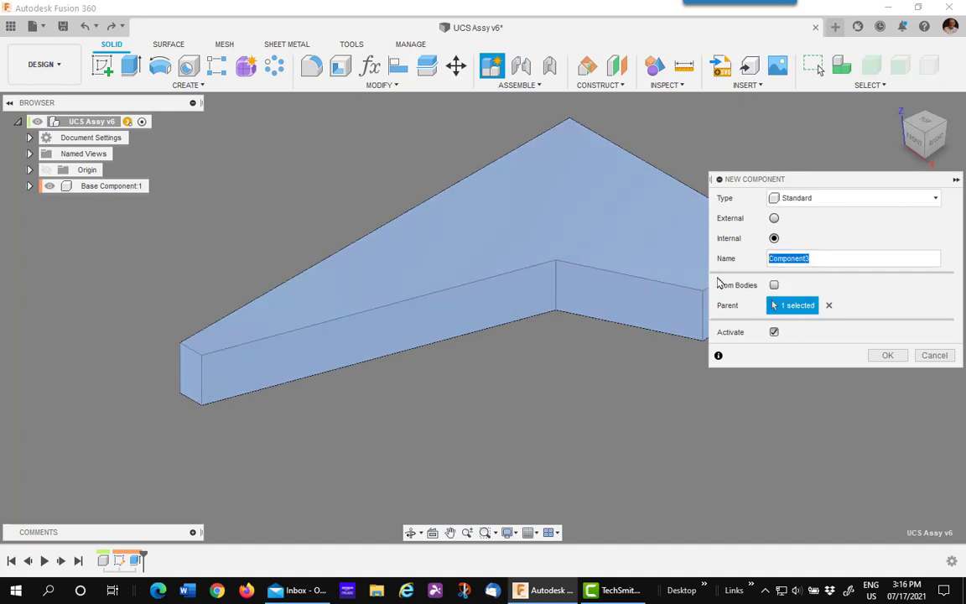
text(UCS 1)
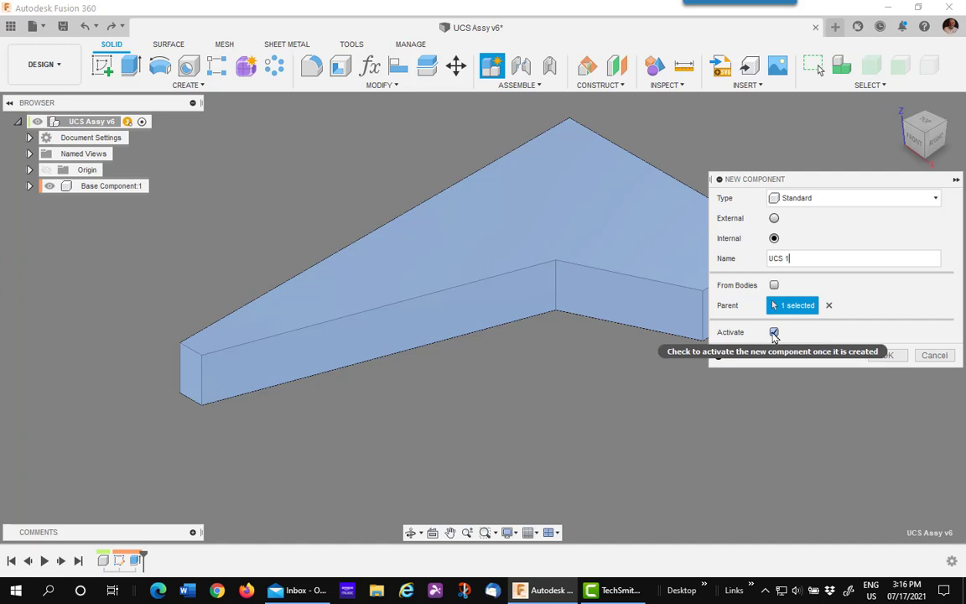
click(774, 333)
click(882, 355)
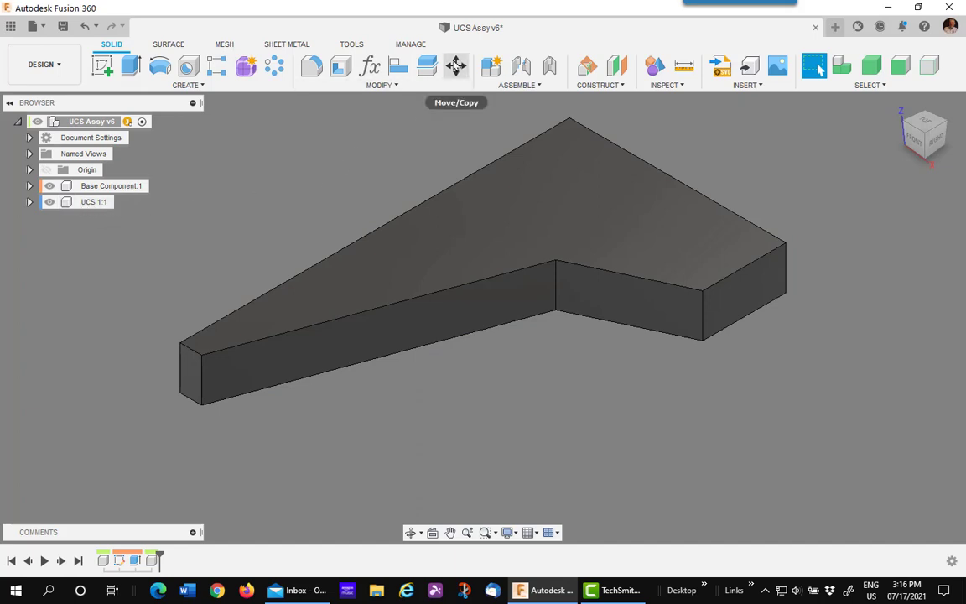
Step: Move the UCS 1 component point to point from its origin to the lower vertex of the base's inner corner
click(455, 64)
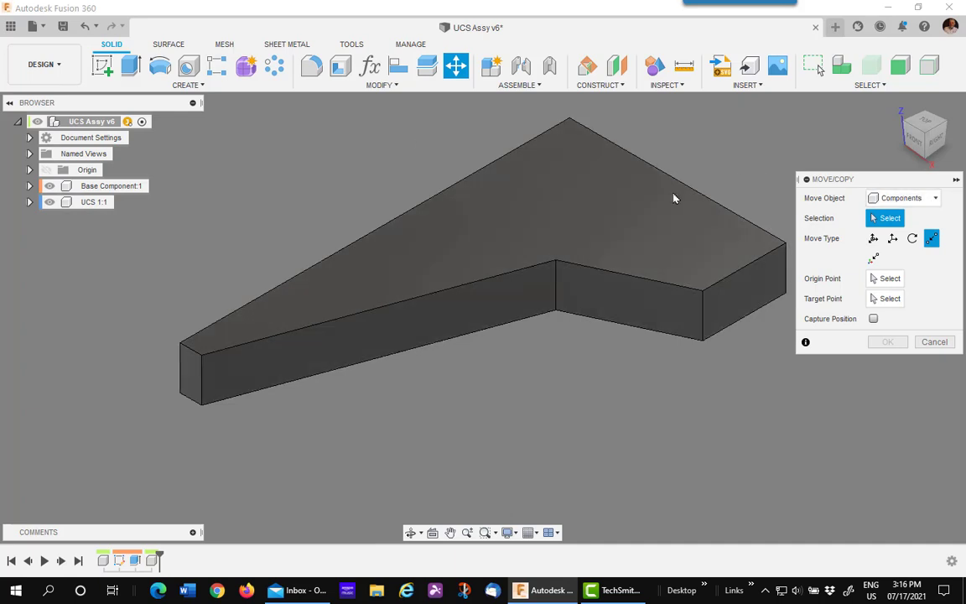
click(91, 203)
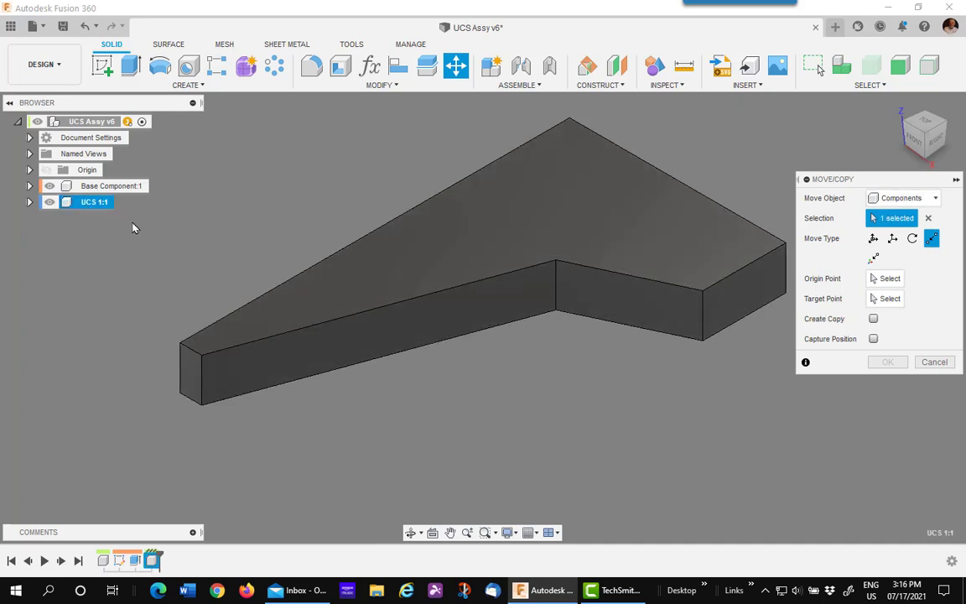
click(29, 202)
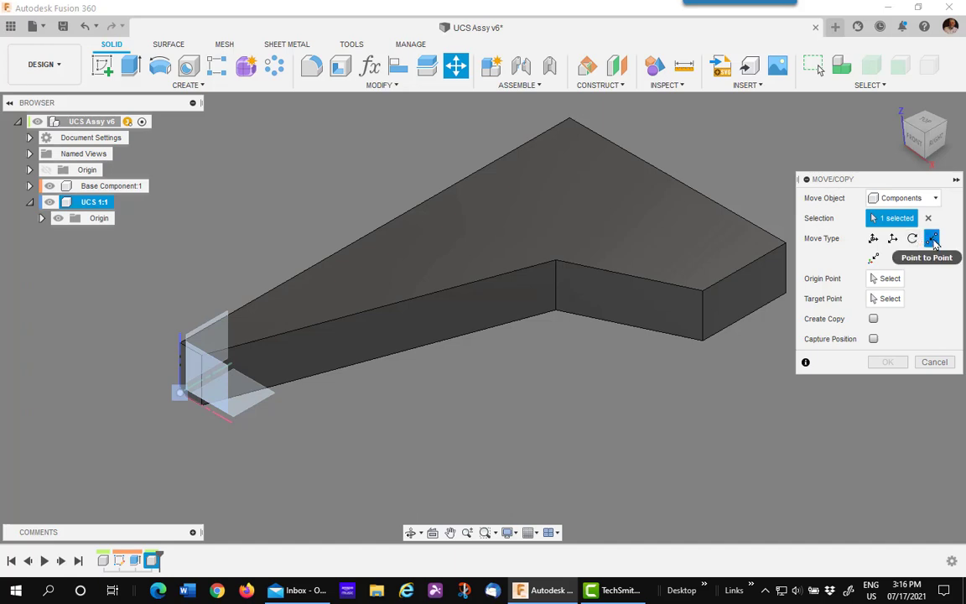
click(887, 278)
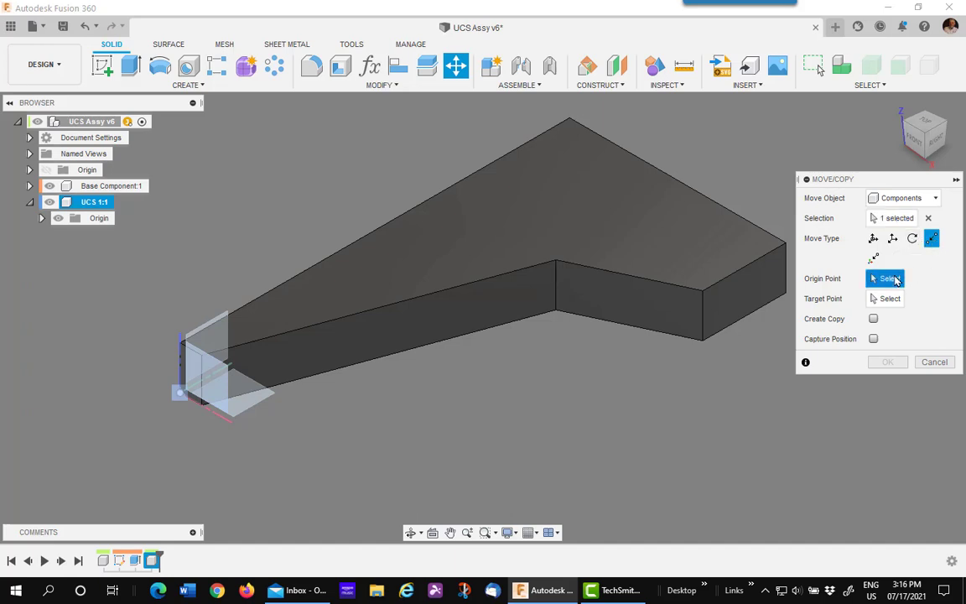
click(179, 393)
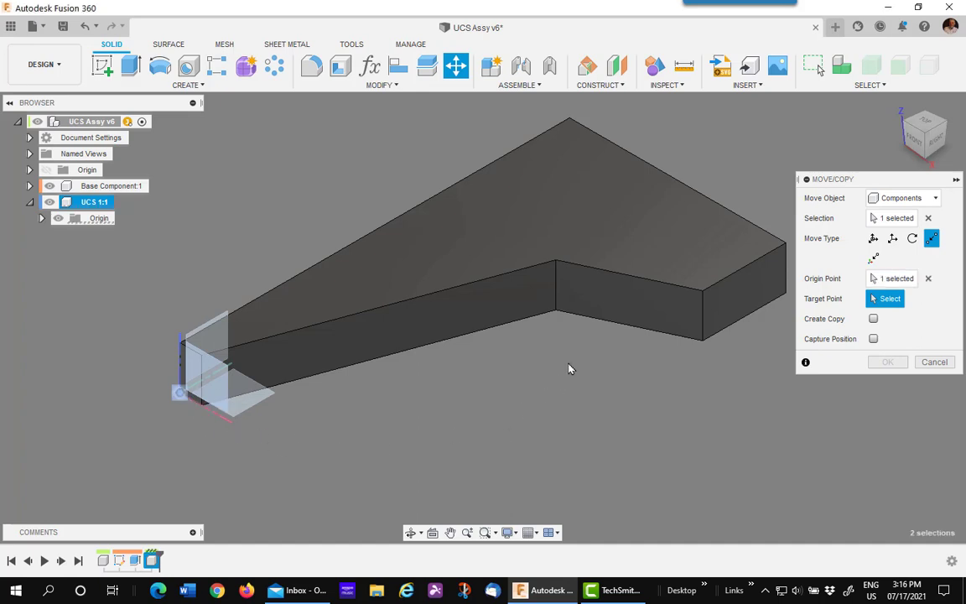
click(554, 312)
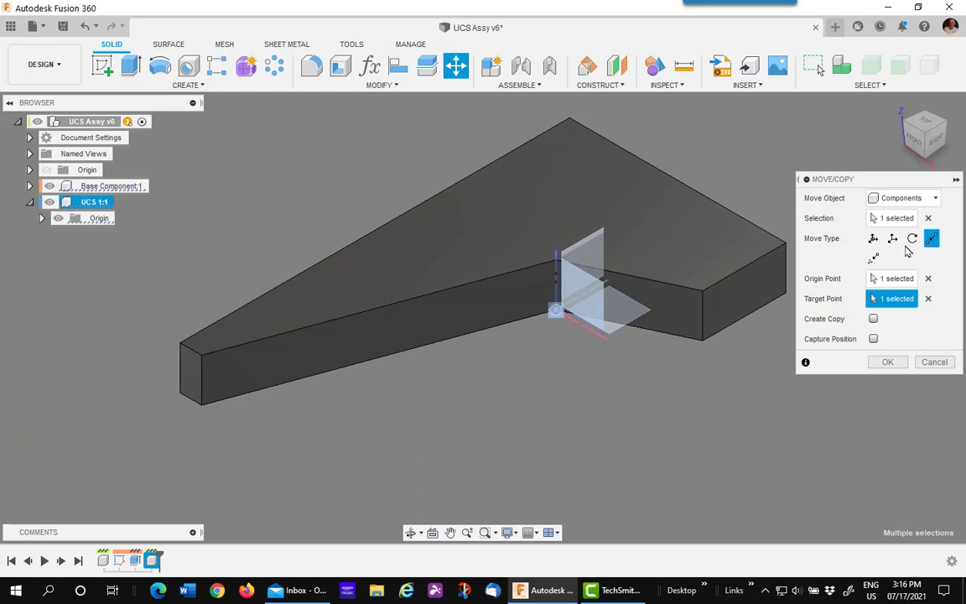
Step: Rotate UCS 1 about its Z axis, measuring the angle between the base's short inner side face and the hidden face behind its top
click(912, 239)
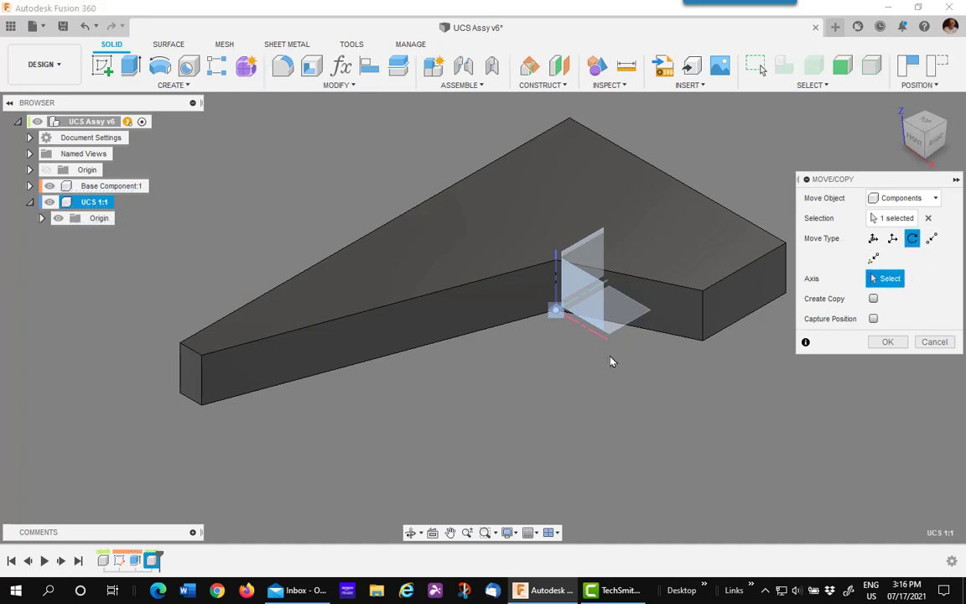
click(555, 290)
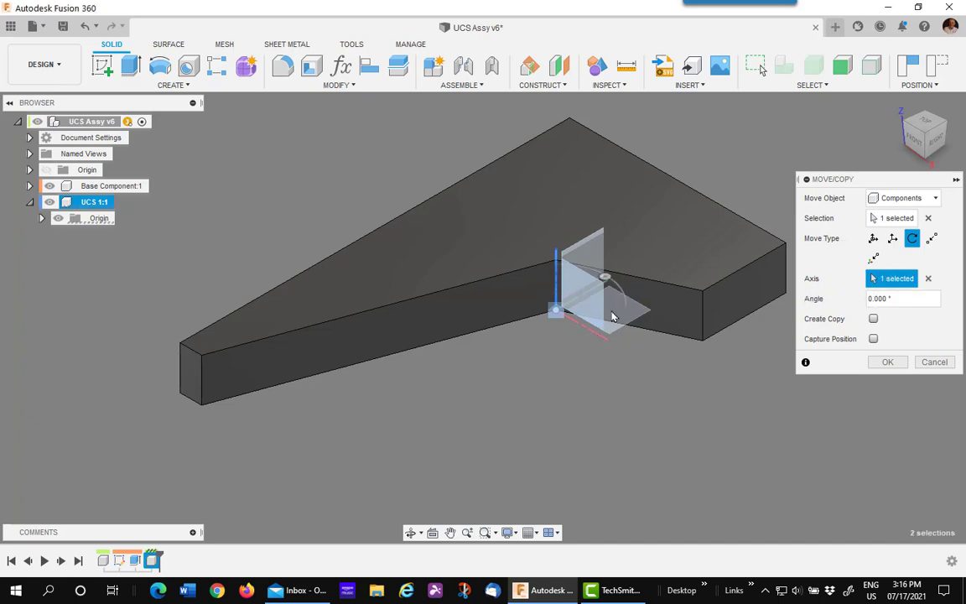
click(947, 299)
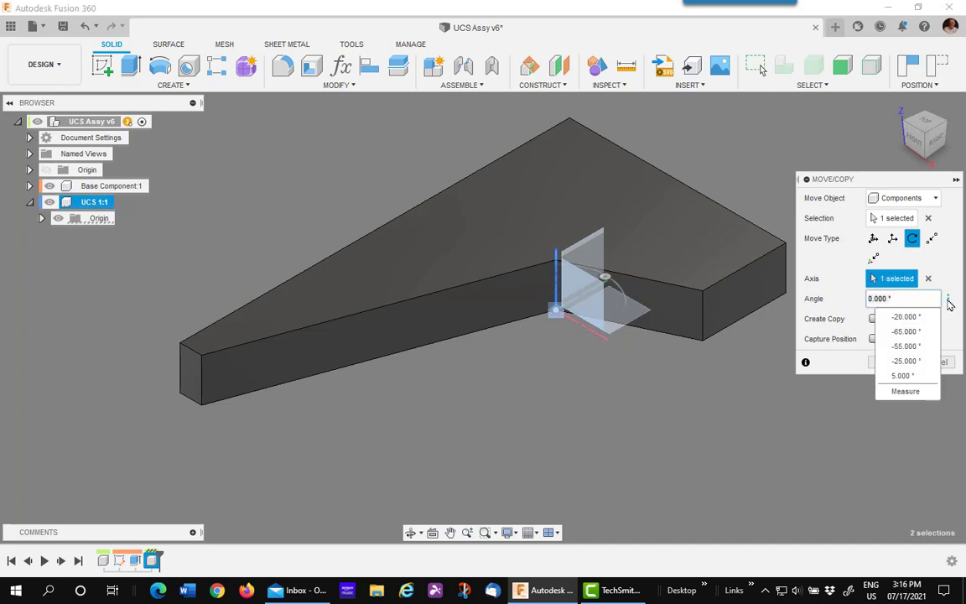
click(905, 392)
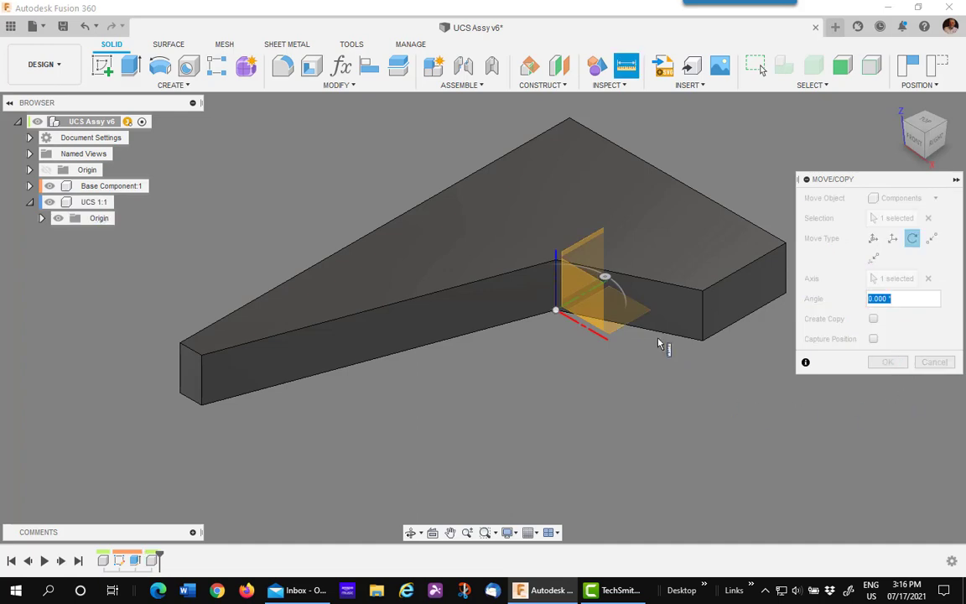
click(658, 315)
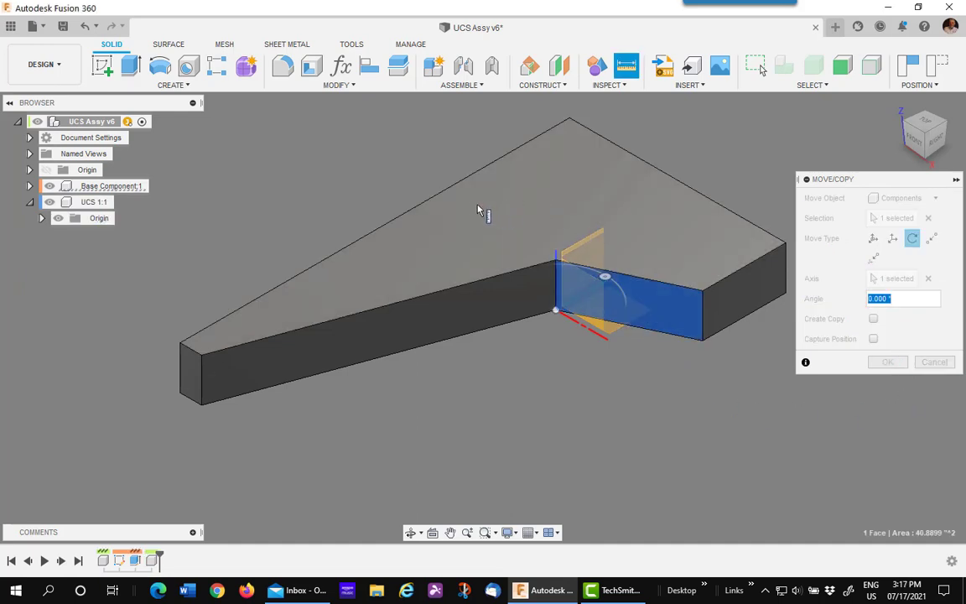
click(464, 210)
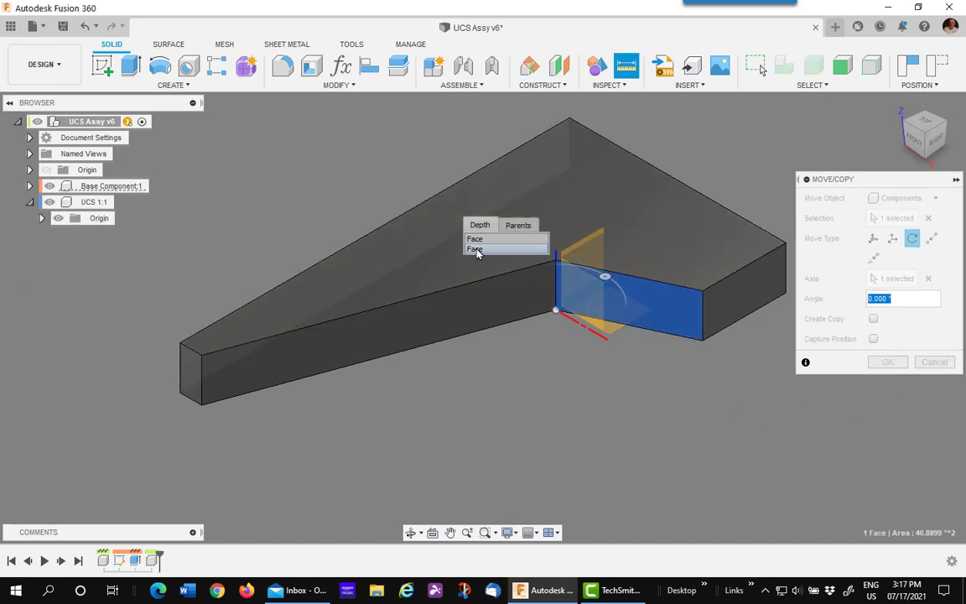
click(476, 251)
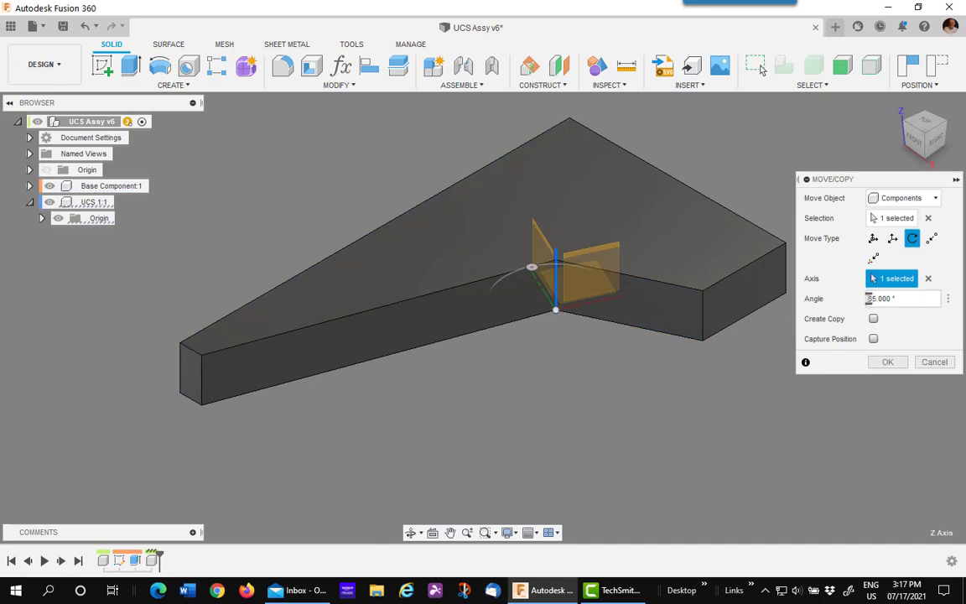
Step: Set the rotation angle of UCS 1 to -65° and complete the move with its position captured
double_click(872, 298)
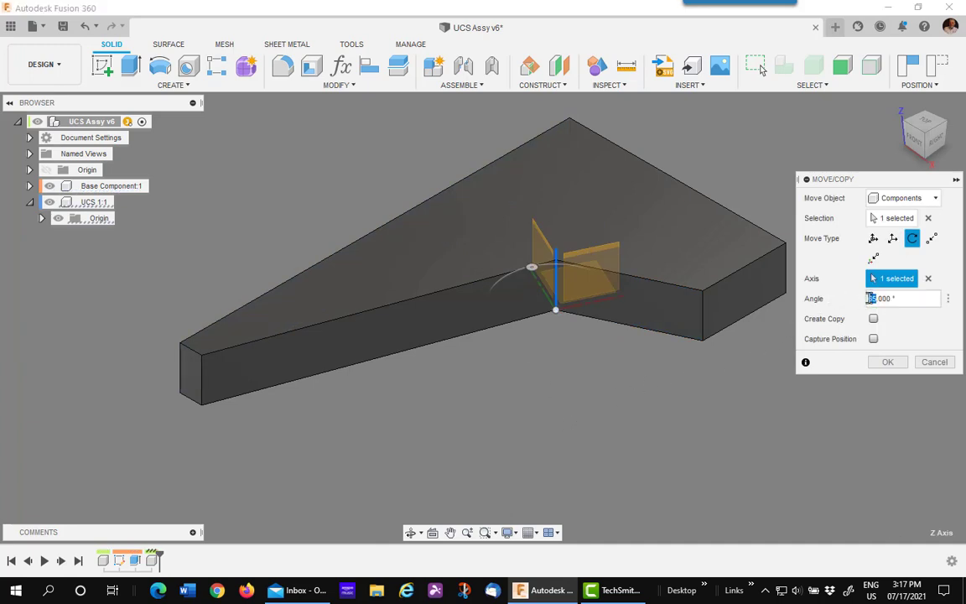
text(-65)
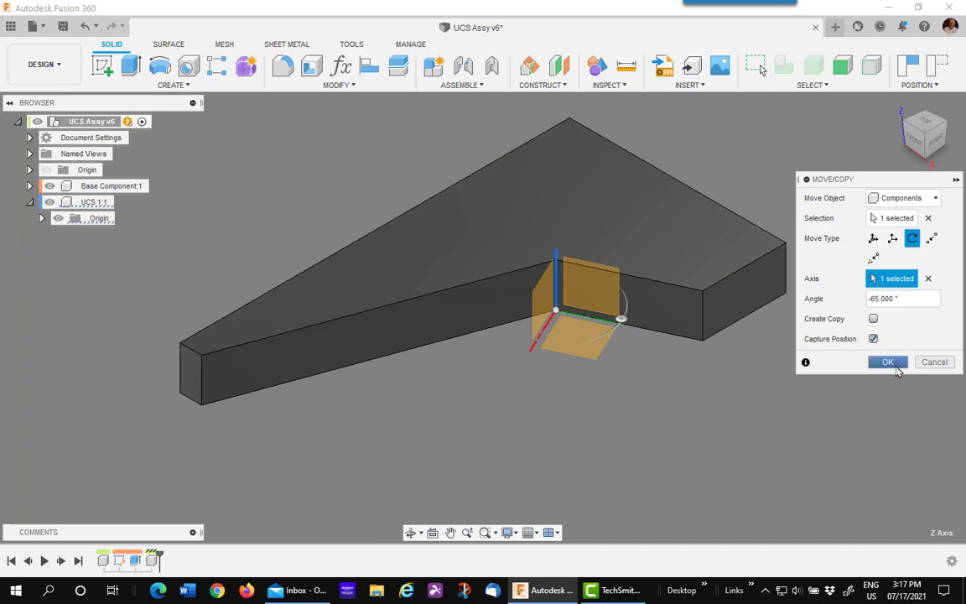
click(888, 362)
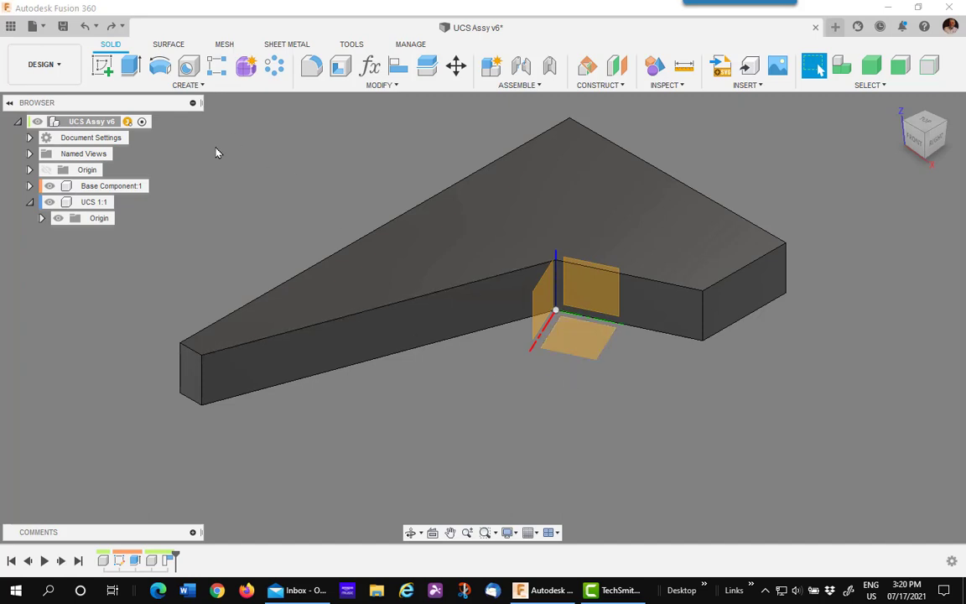
Step: Create an internal component named Component 1 in the assembly and make it active
click(186, 87)
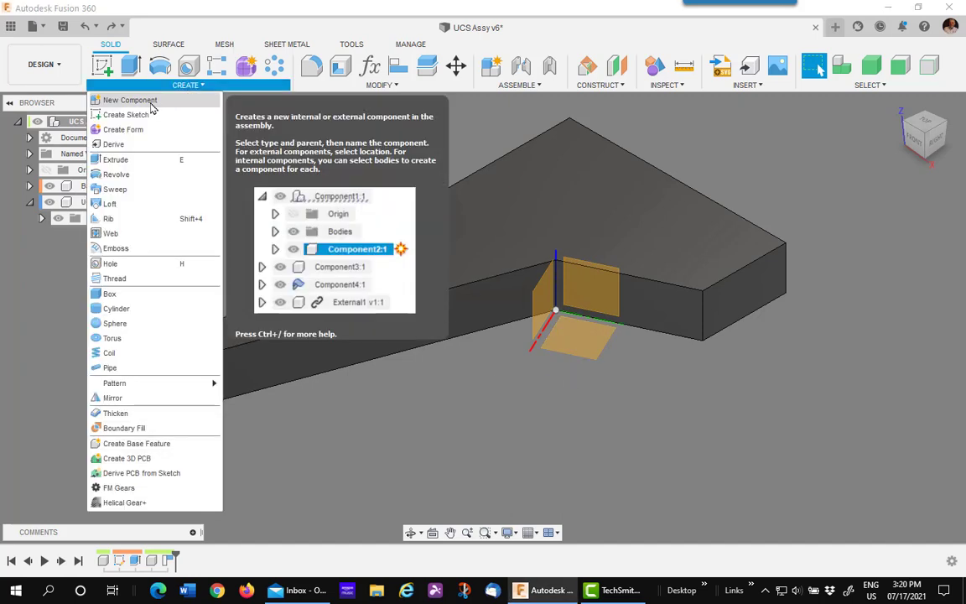
click(151, 101)
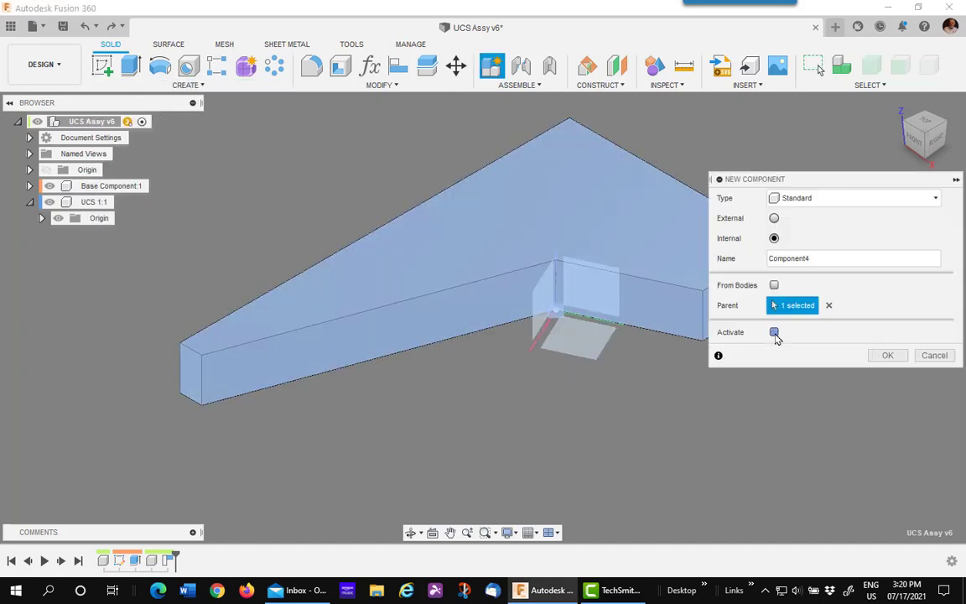
click(774, 332)
click(831, 258)
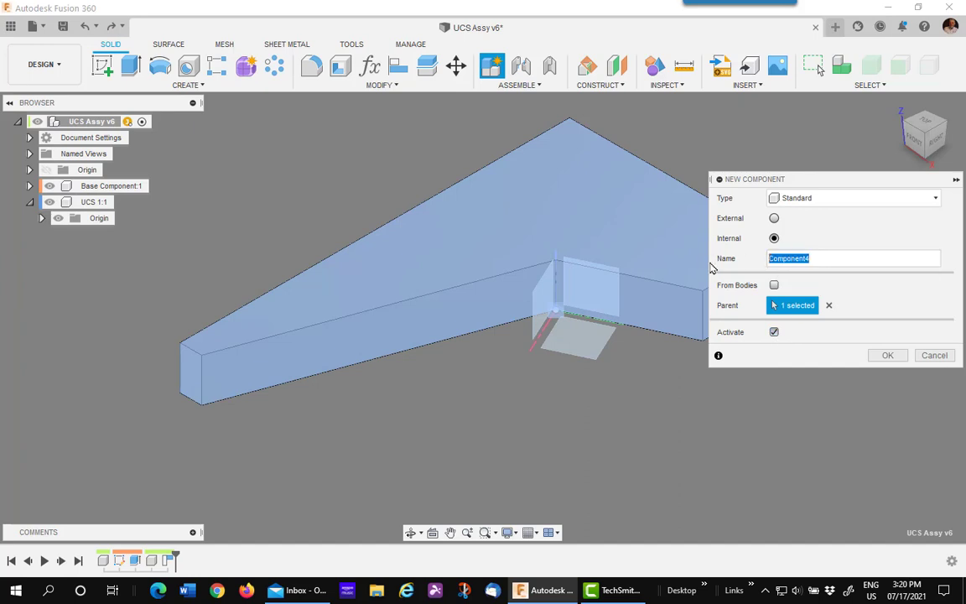
text(Component)
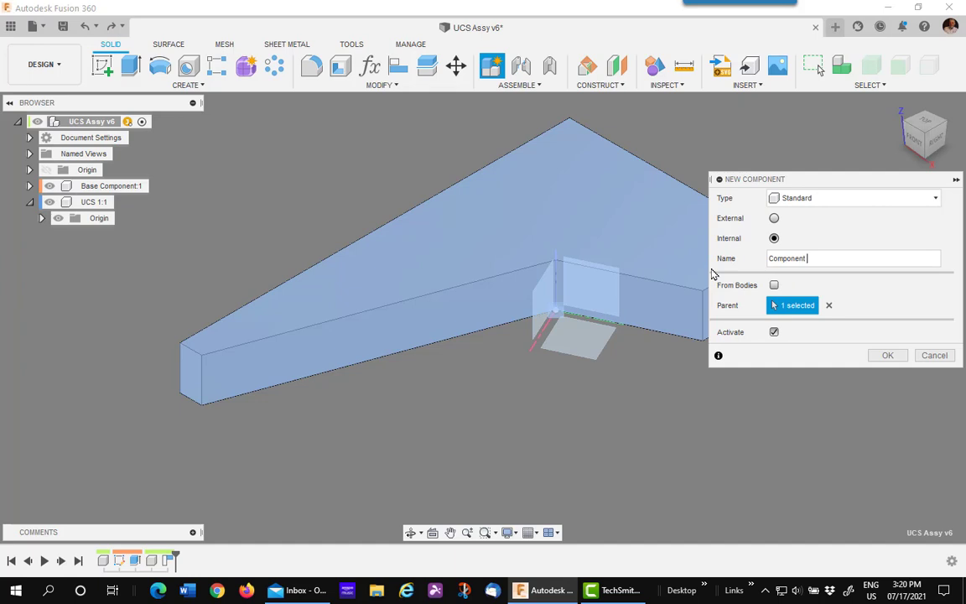
text( 1)
click(887, 355)
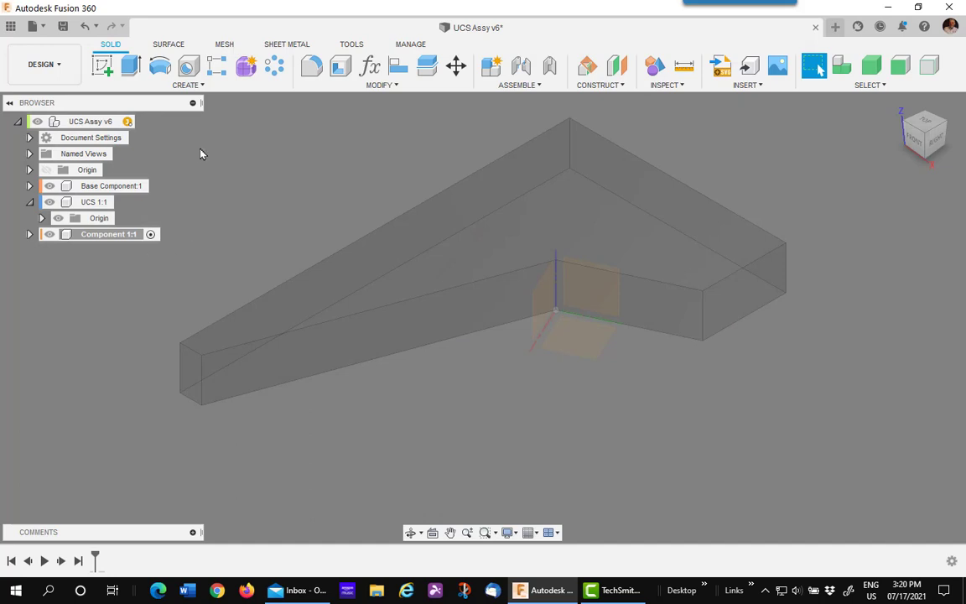
Step: Sketch a rectangle 13 inches tall and 5 inches wide on the XY plane of UCS 1, beside the base
click(104, 67)
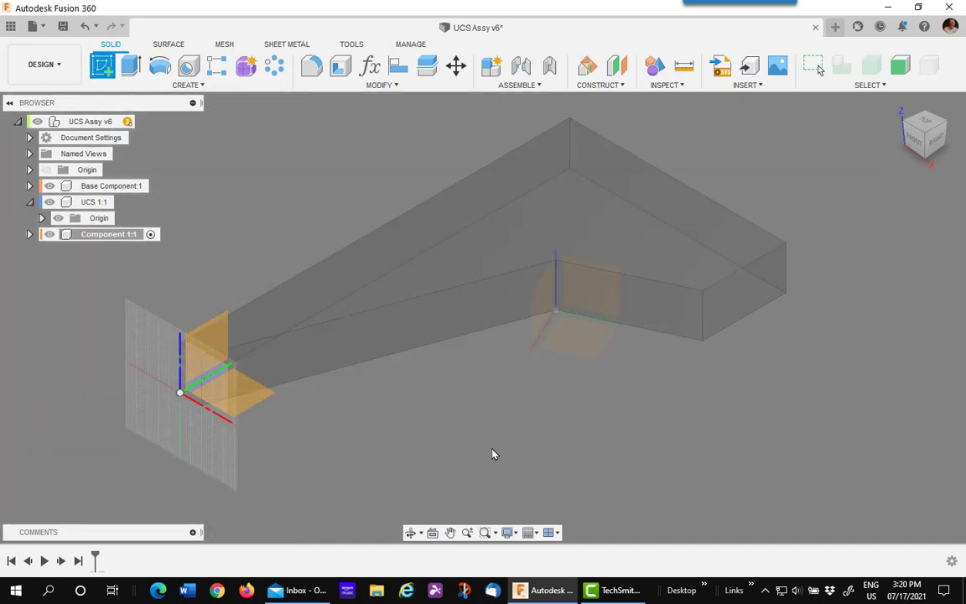
click(580, 345)
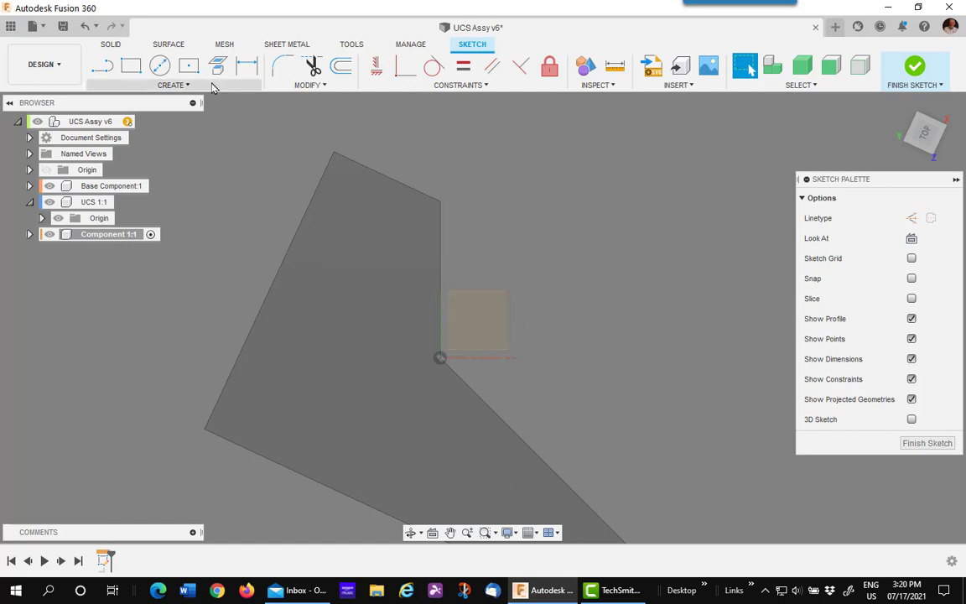
click(134, 69)
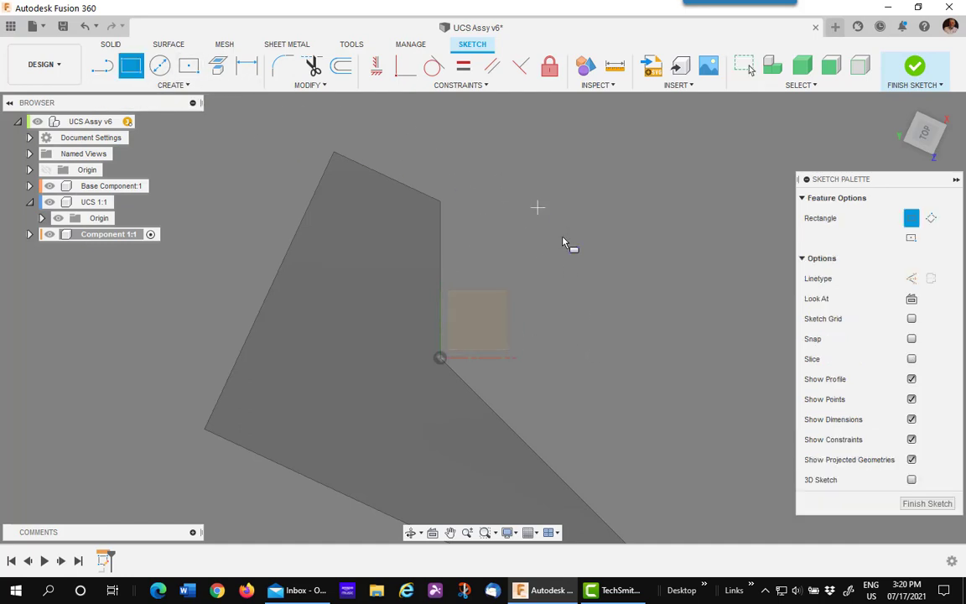
click(517, 342)
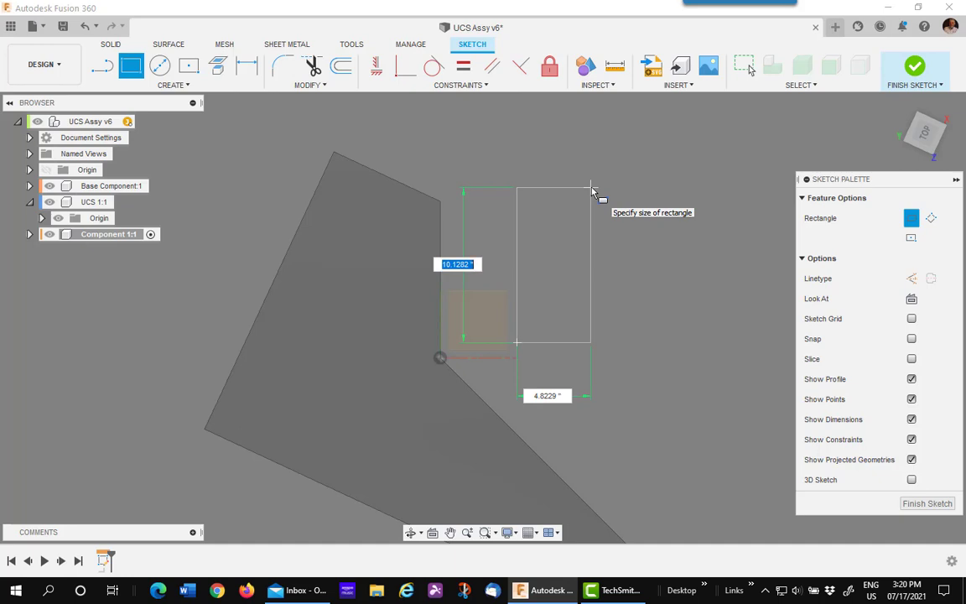
text(13)
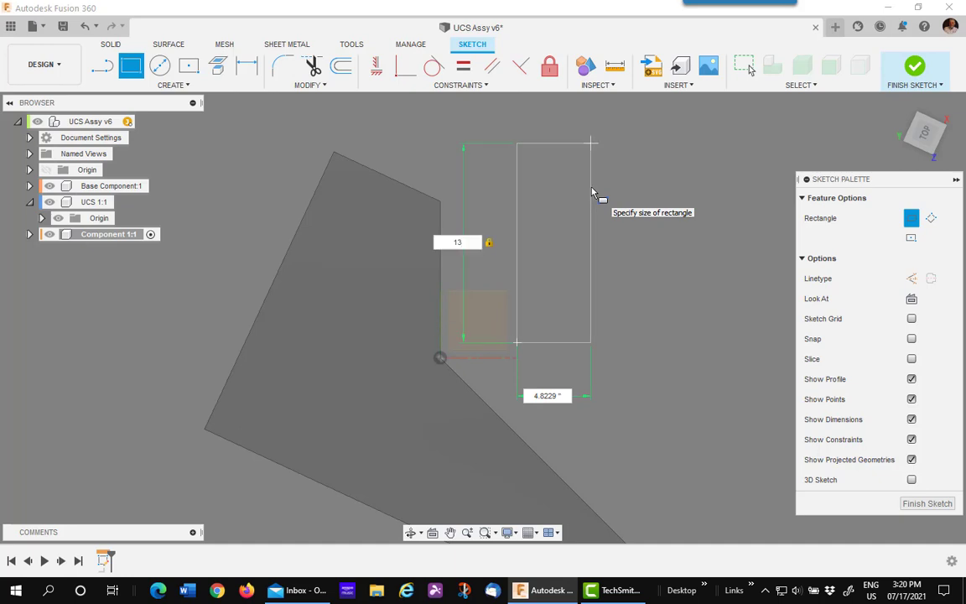
key(Tab)
text(5)
key(Return)
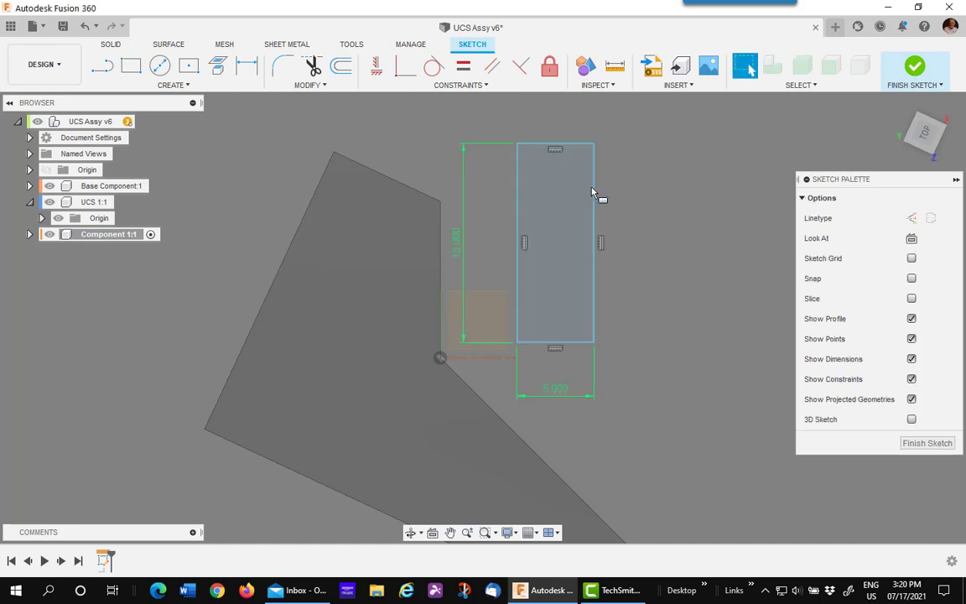
Step: Align the rectangle's lower corner horizontally with the UCS 1 origin, dimension the rectangle 5 inches from the base's short inner edge, and finish the sketch
click(377, 67)
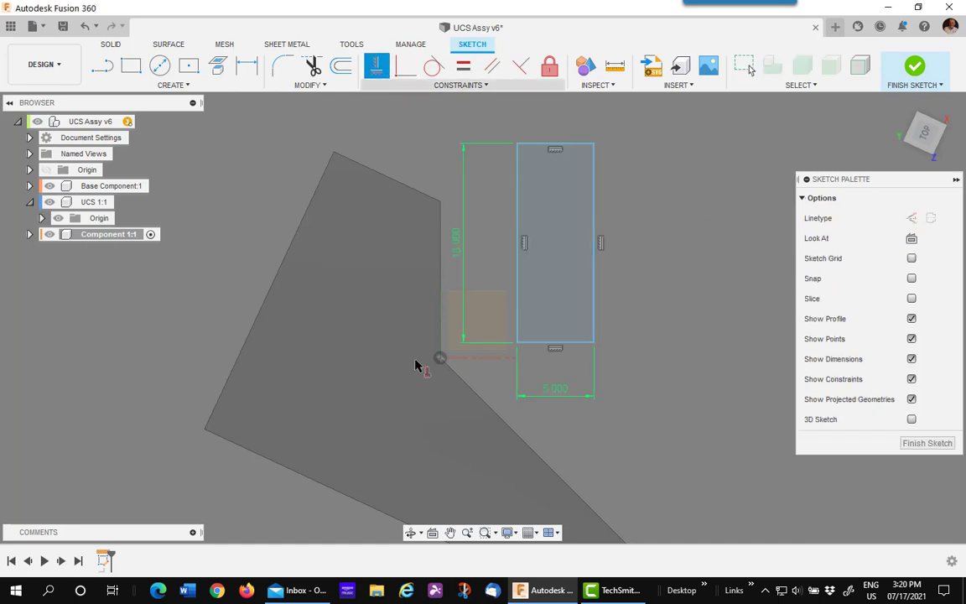
click(515, 343)
click(245, 66)
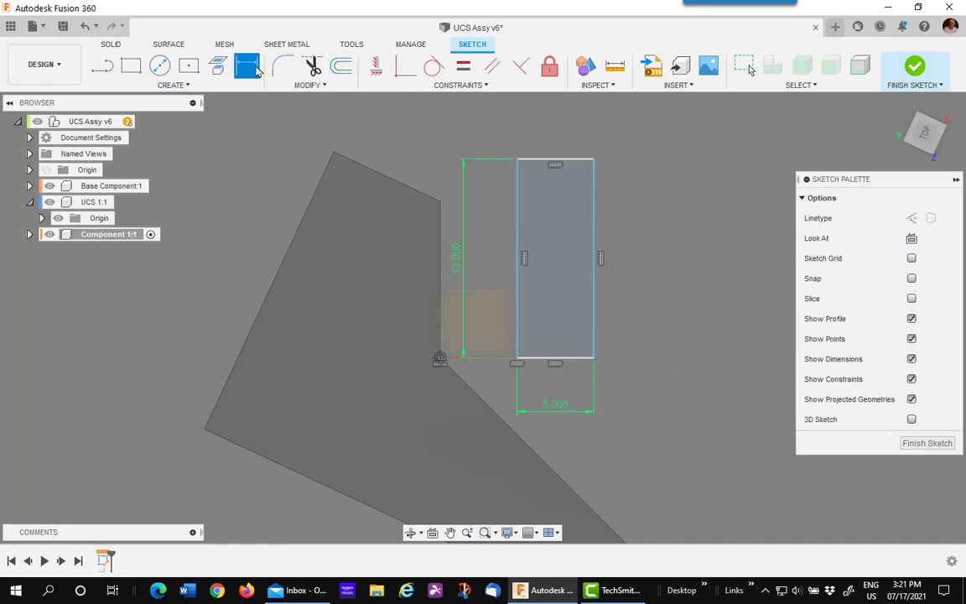
click(439, 229)
click(517, 223)
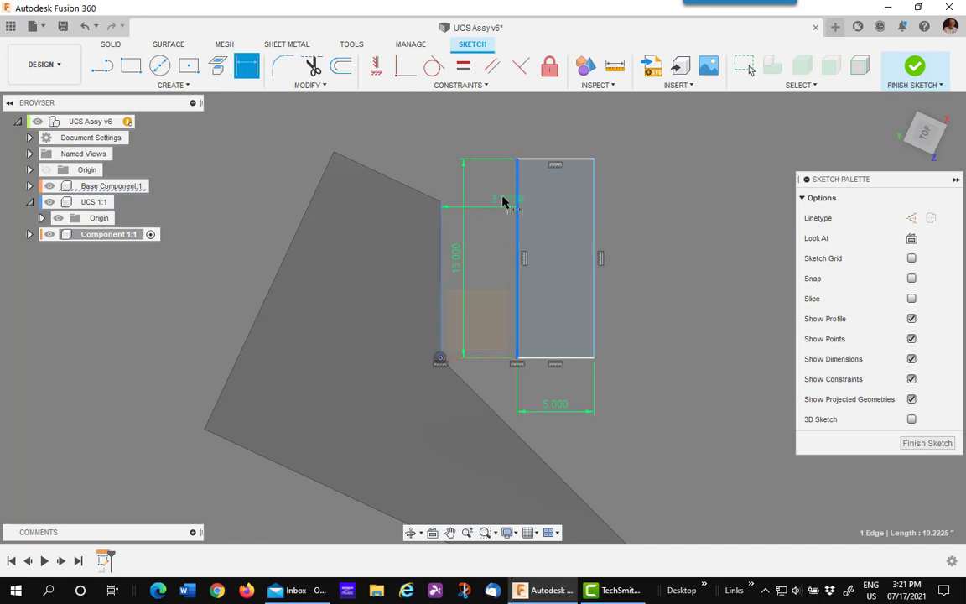
click(467, 140)
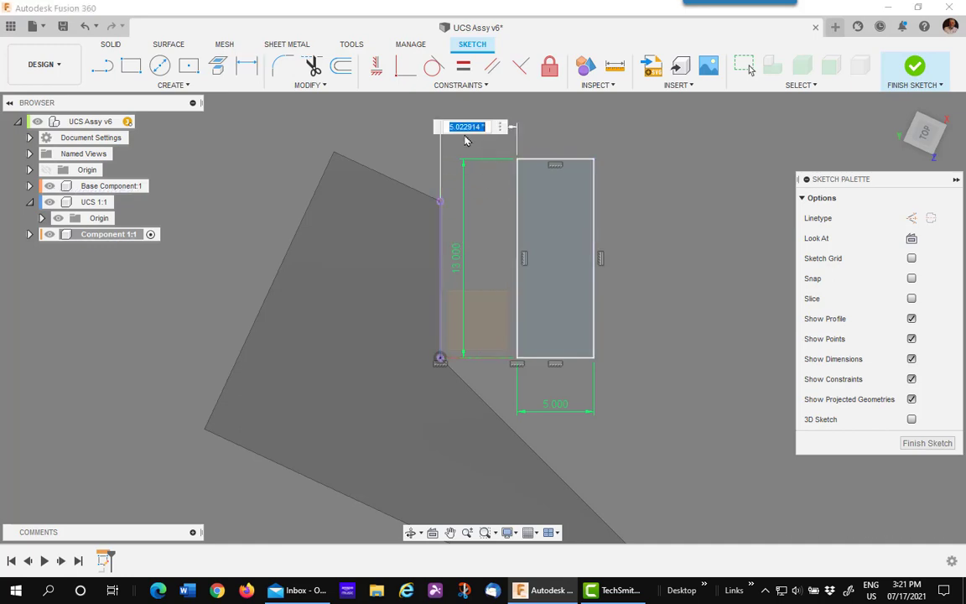
text(5)
key(Return)
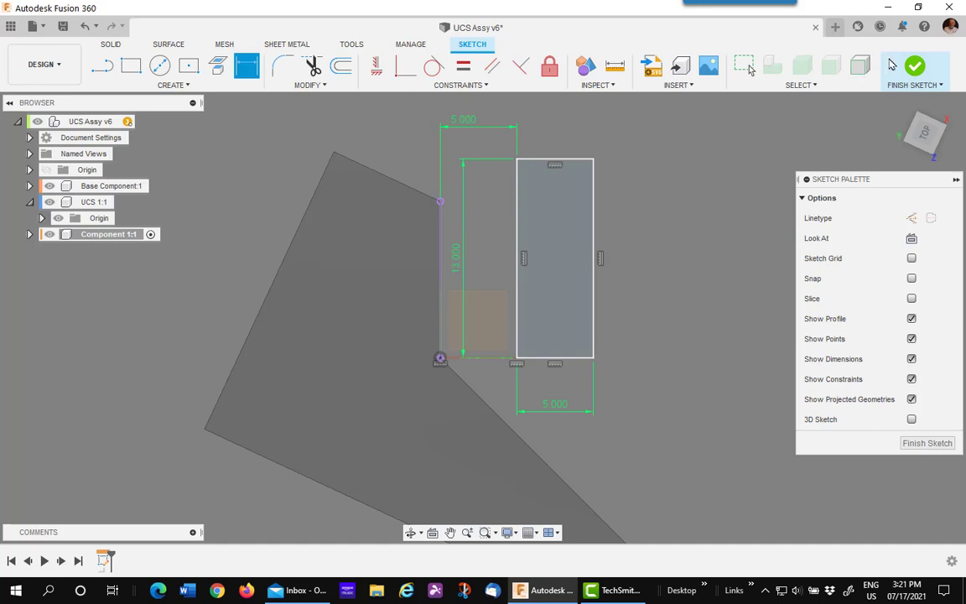
click(912, 66)
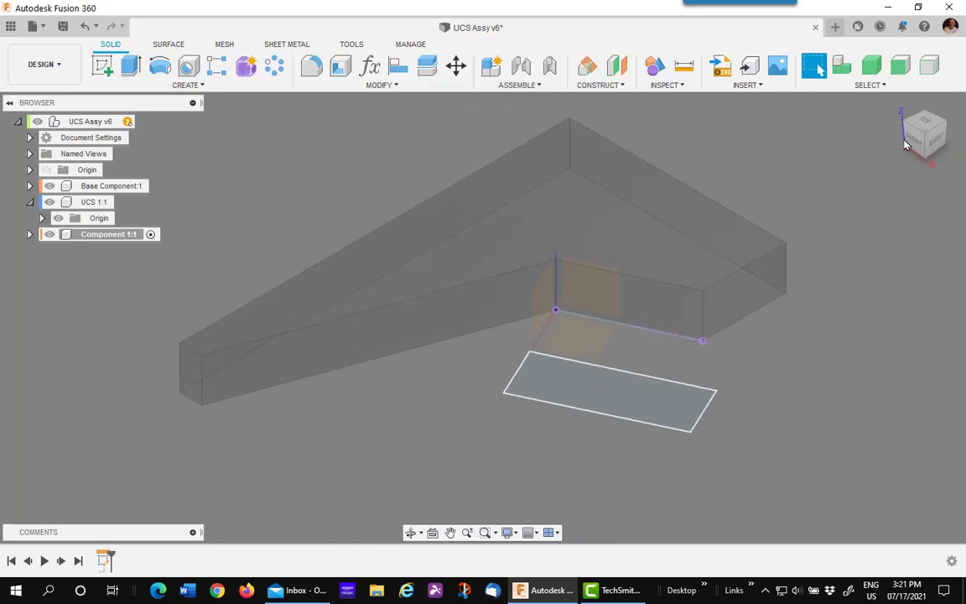
Step: Extrude the rectangle 6 inches upward as a new body in Component 1
click(911, 135)
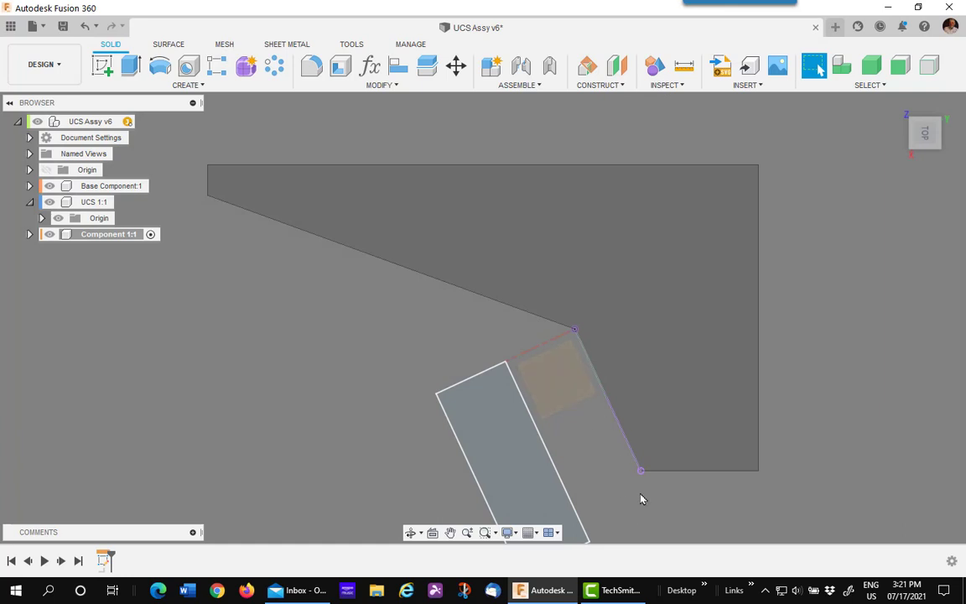
click(905, 115)
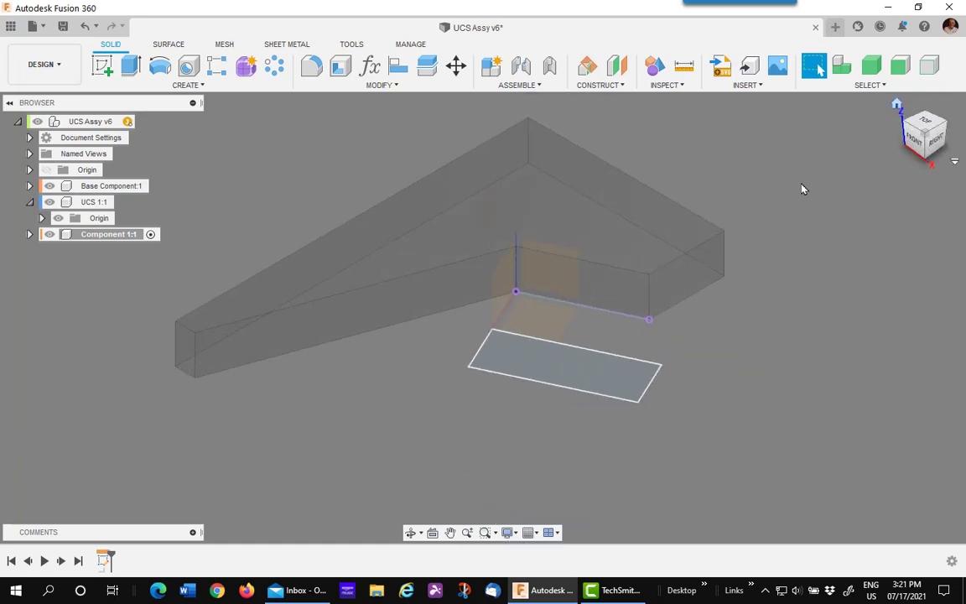
click(131, 65)
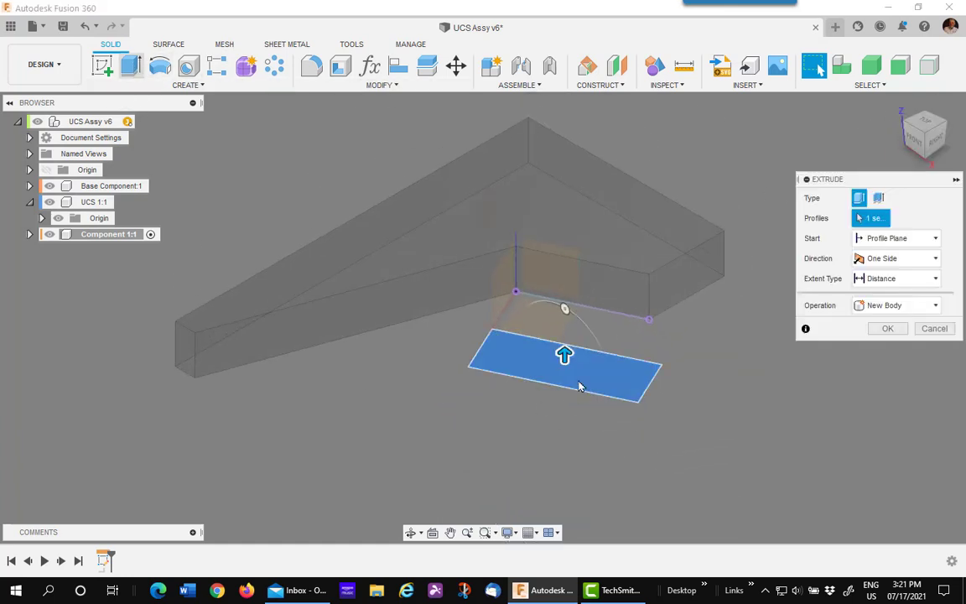
drag(564, 351, 566, 254)
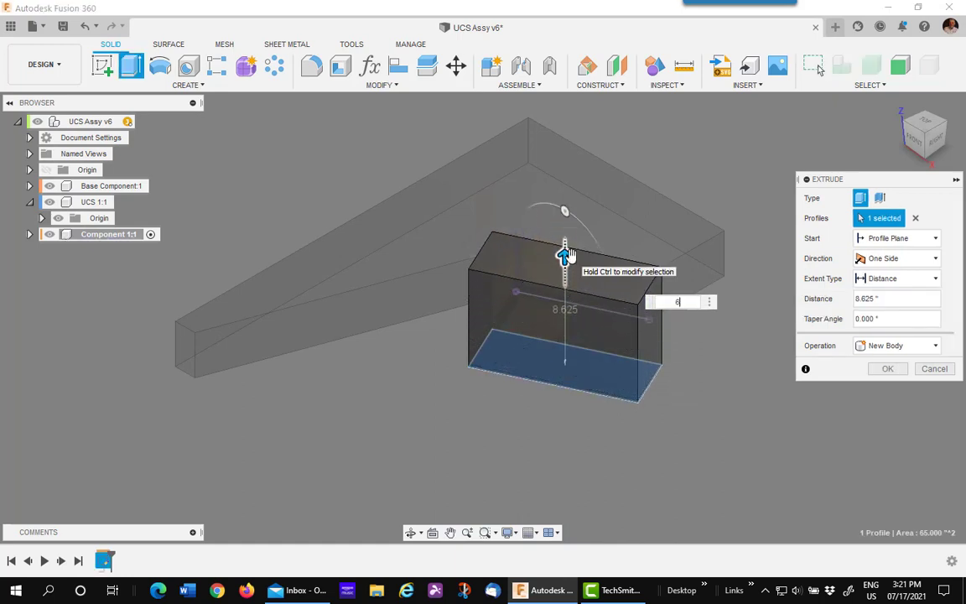
key(Return)
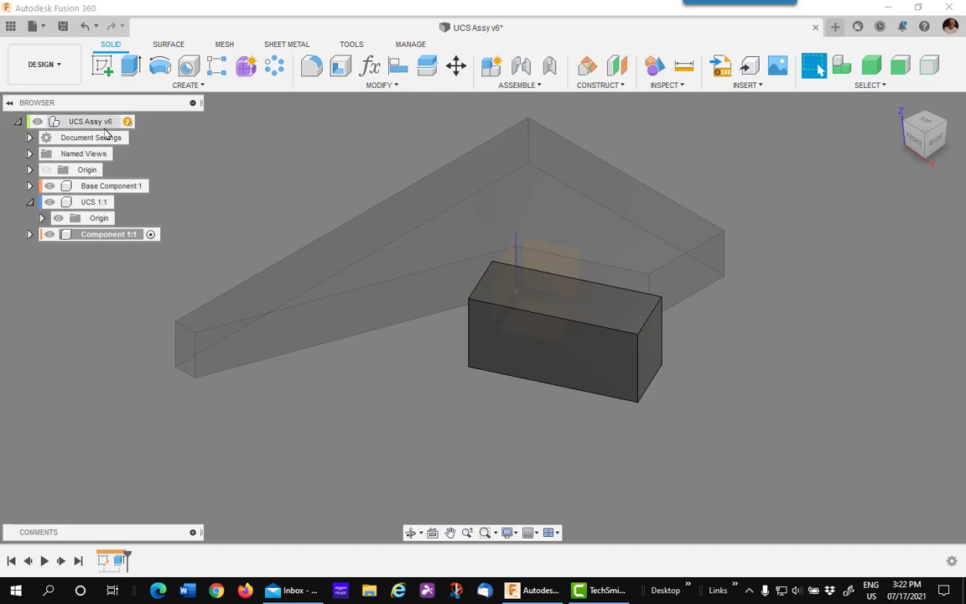
Step: Activate the top-level assembly and open the captured position Position2 for editing
click(142, 121)
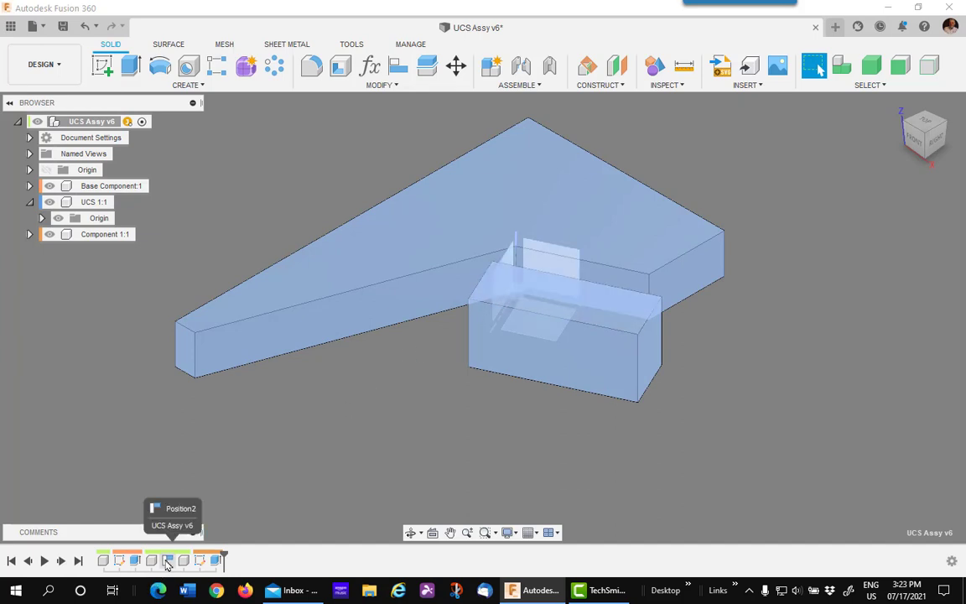
right_click(167, 560)
click(194, 456)
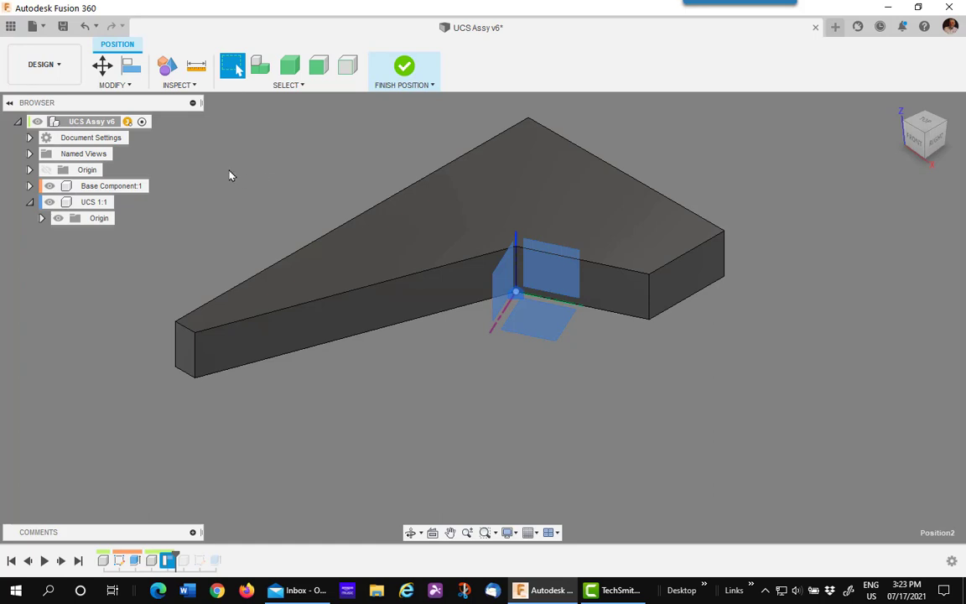
Step: Translate UCS 1 along its own Y axis, with a Y distance of 2 inches
click(102, 65)
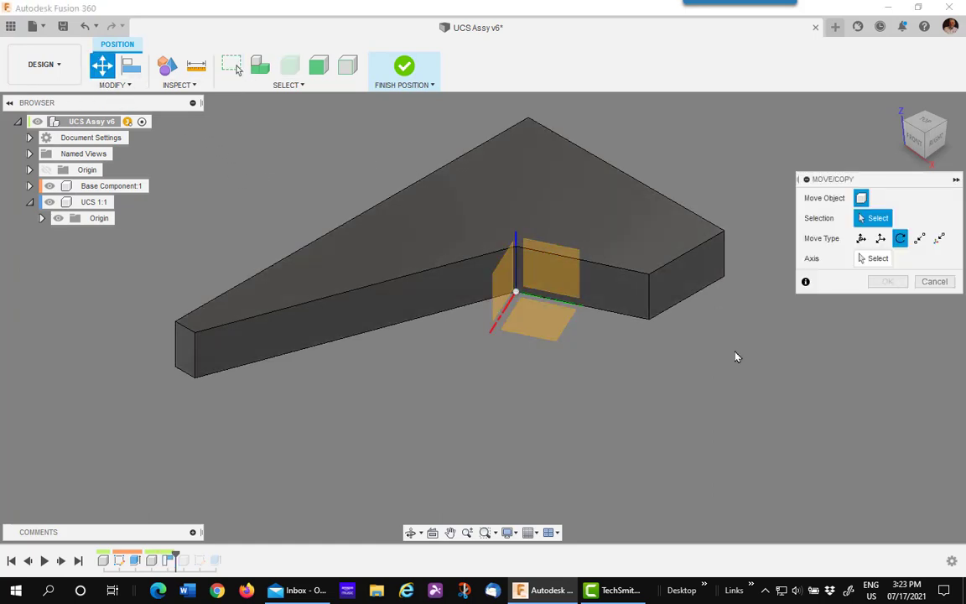
click(880, 239)
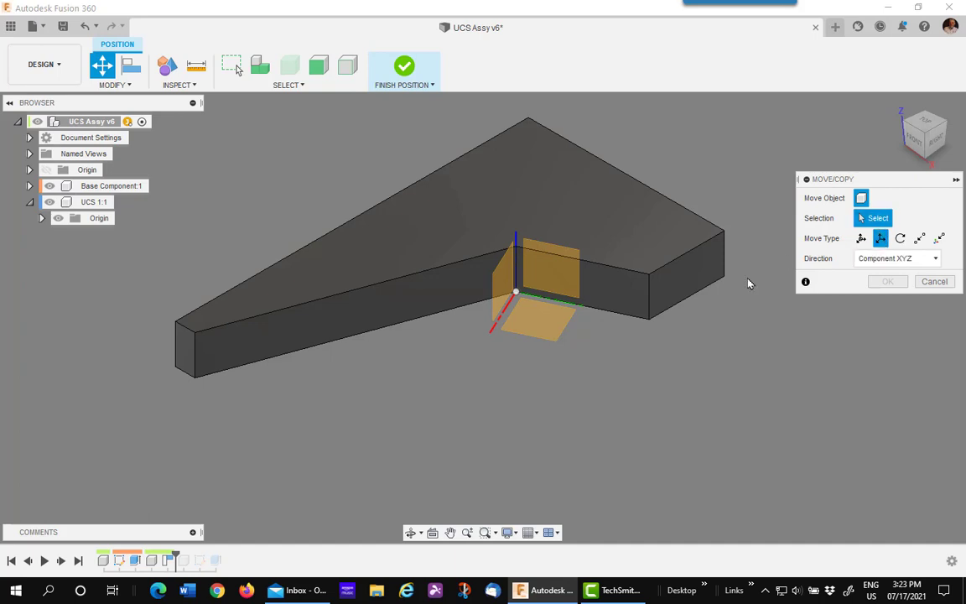
click(553, 327)
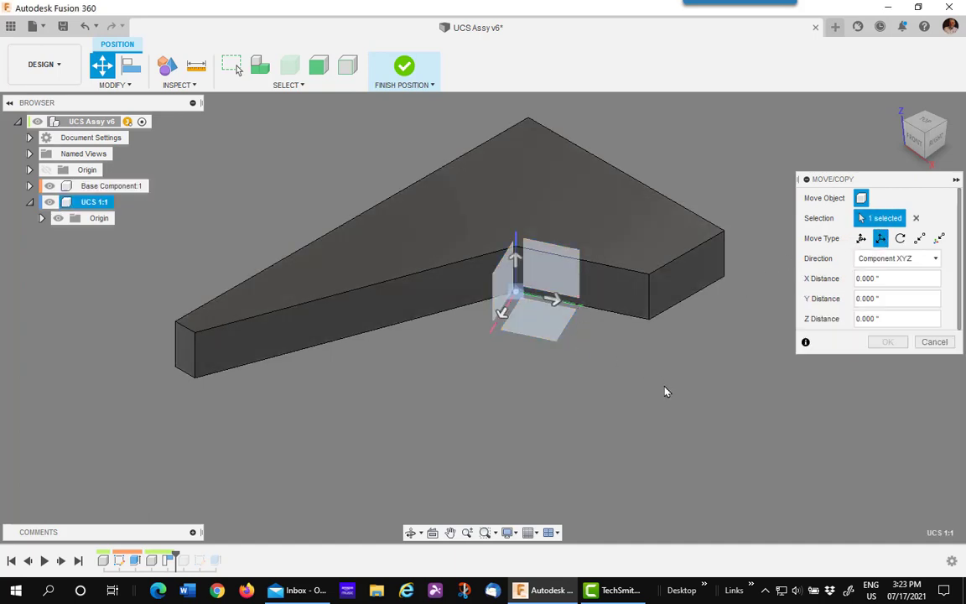
drag(555, 298, 570, 302)
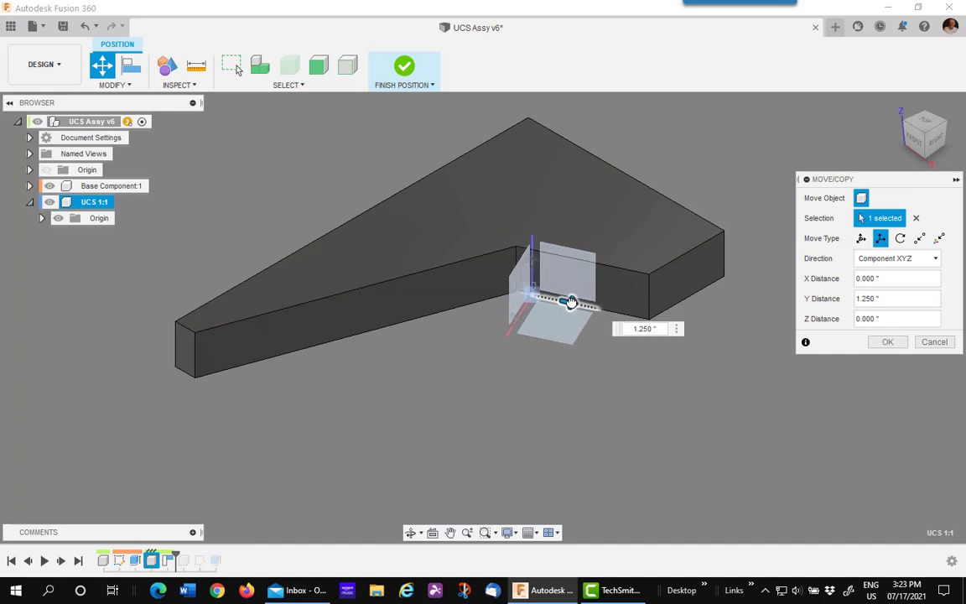
click(884, 298)
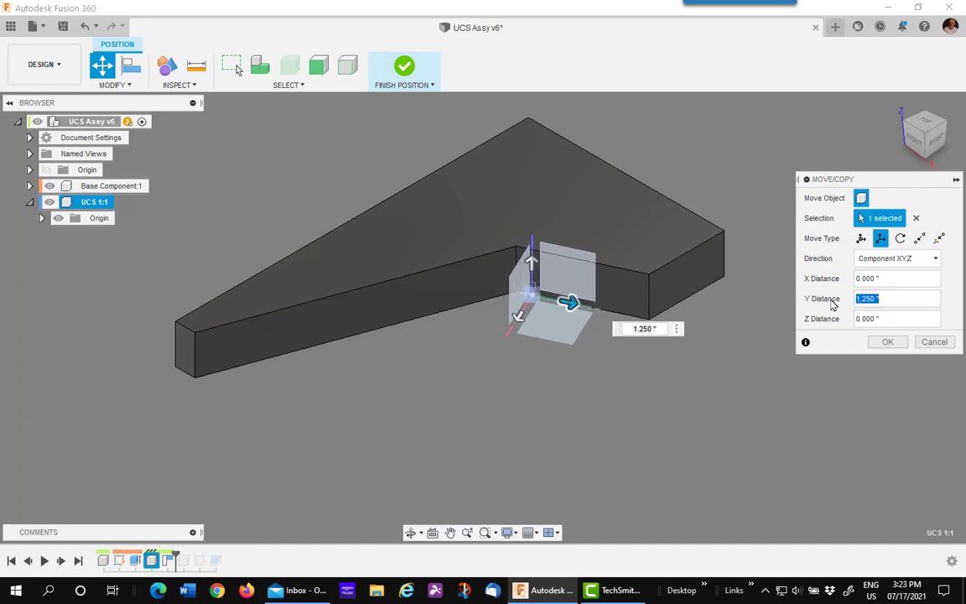
text(2)
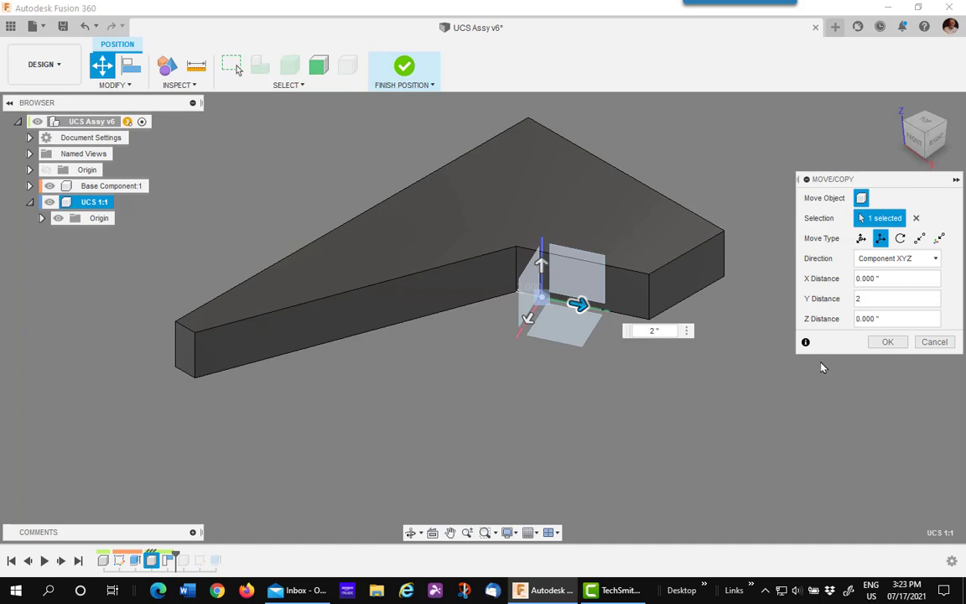
Step: Set the Y distance of UCS 1 to 4 inches, complete the move and finish the position edit
drag(892, 299, 845, 306)
text(4)
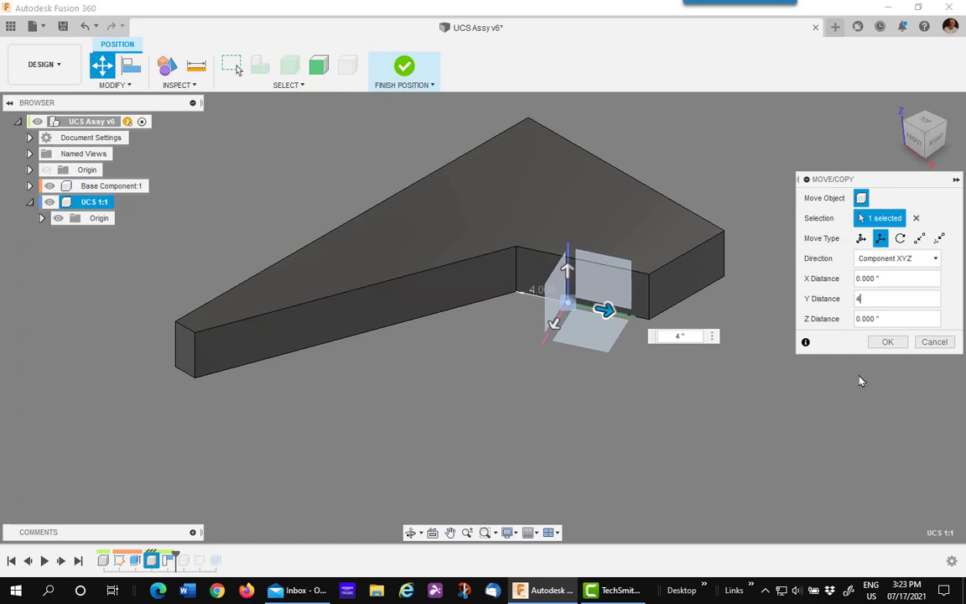
click(888, 342)
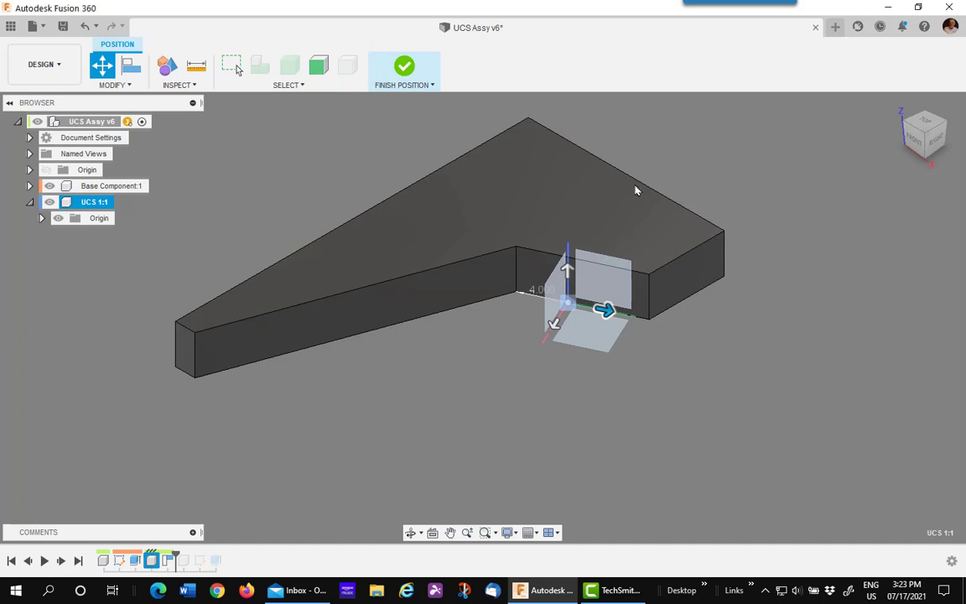
click(405, 68)
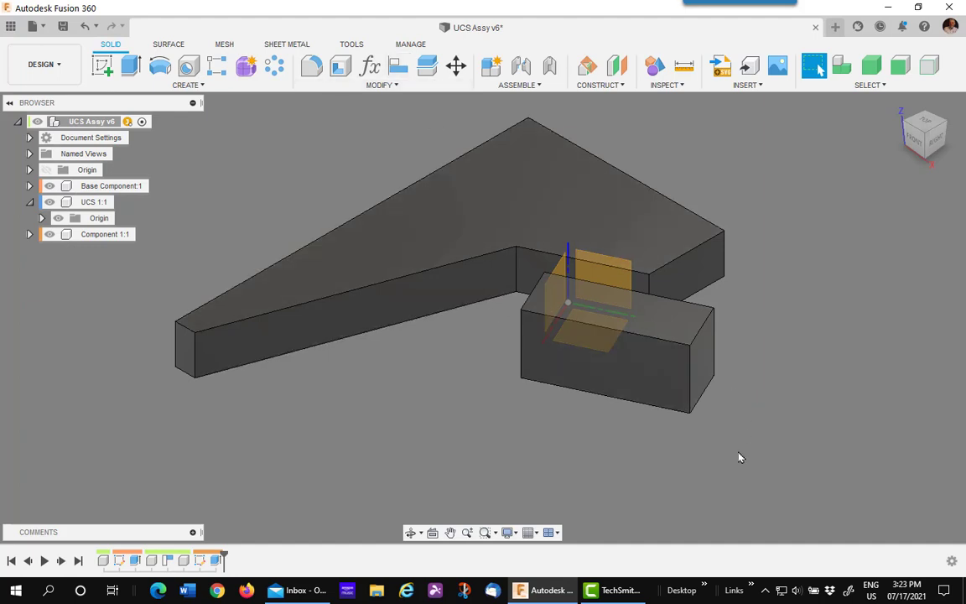
Step: Check the shifted block from above and at the home view, and reopen Position2 for editing
click(925, 122)
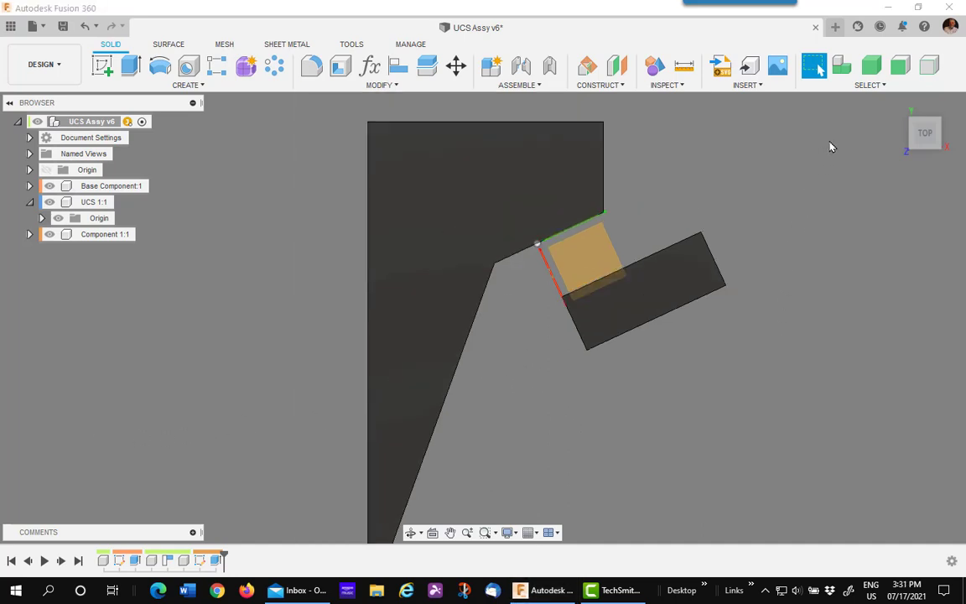
click(898, 106)
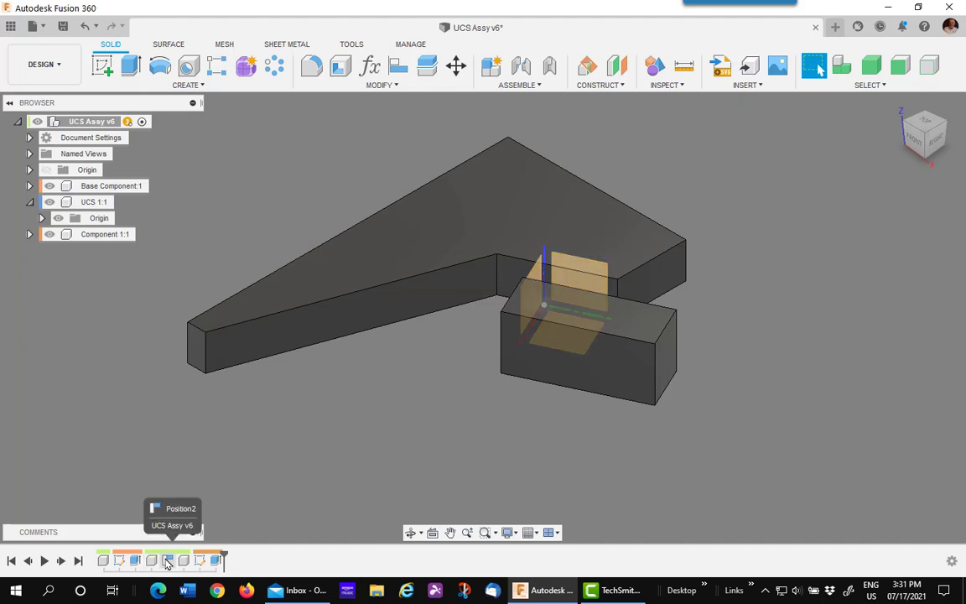
right_click(167, 560)
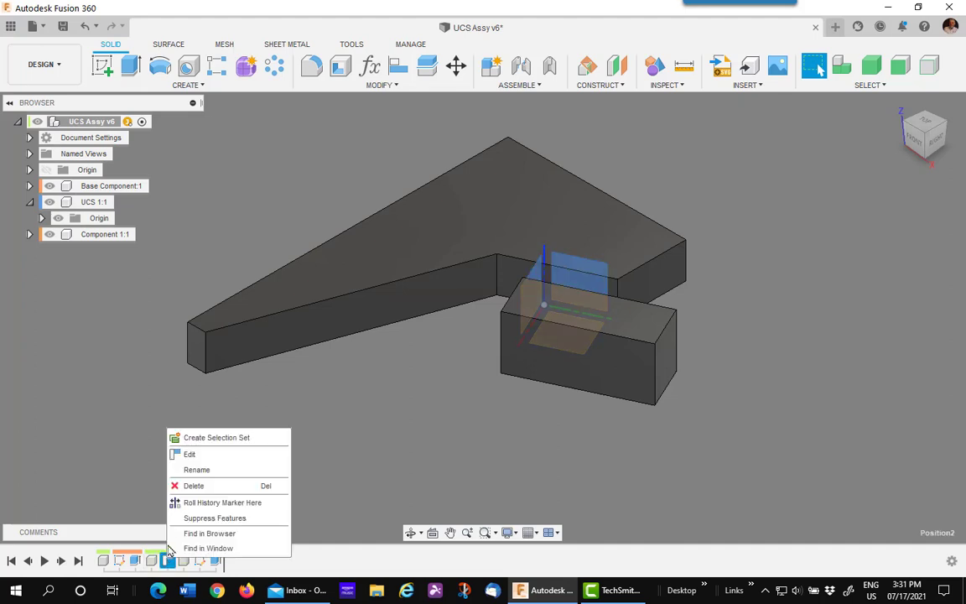
click(189, 456)
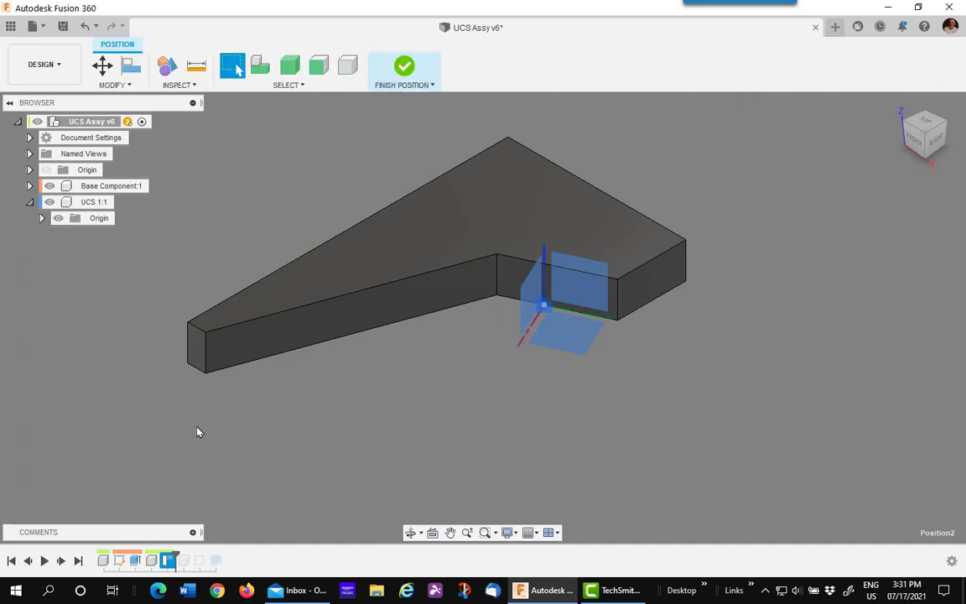
Step: Move UCS 1 point to point from its origin to the lower front corner at the base's narrow end
click(102, 65)
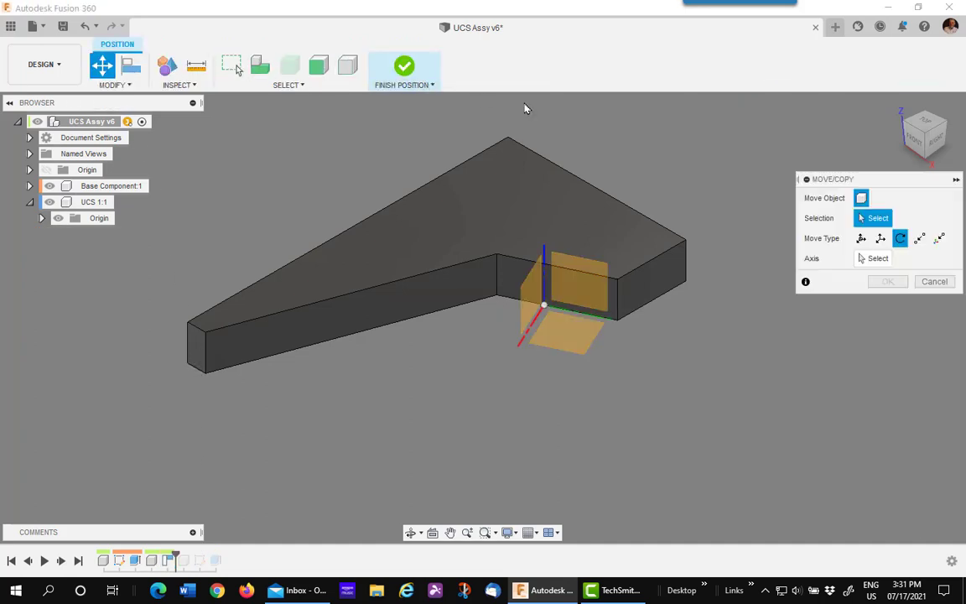
click(570, 346)
click(919, 238)
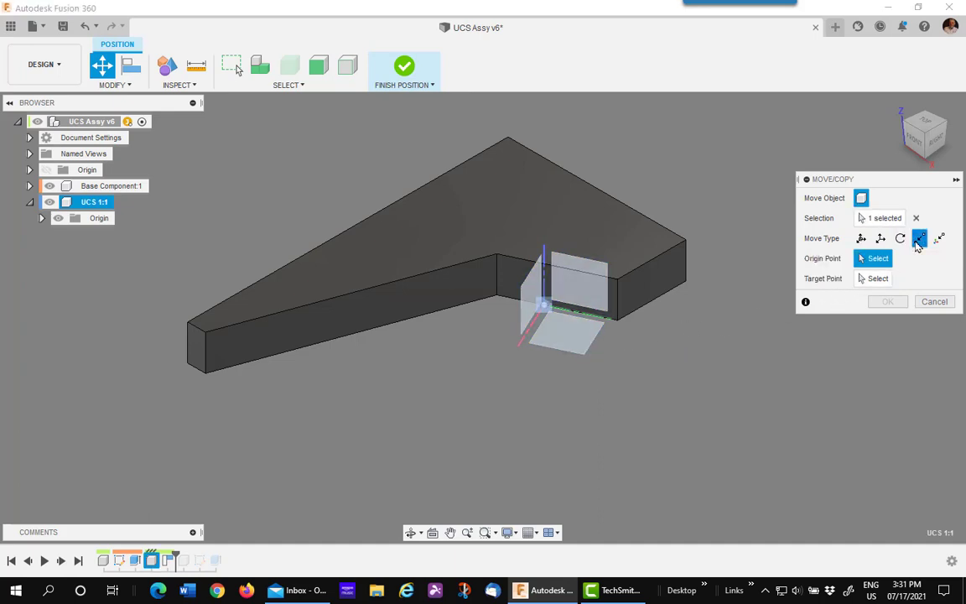
click(545, 307)
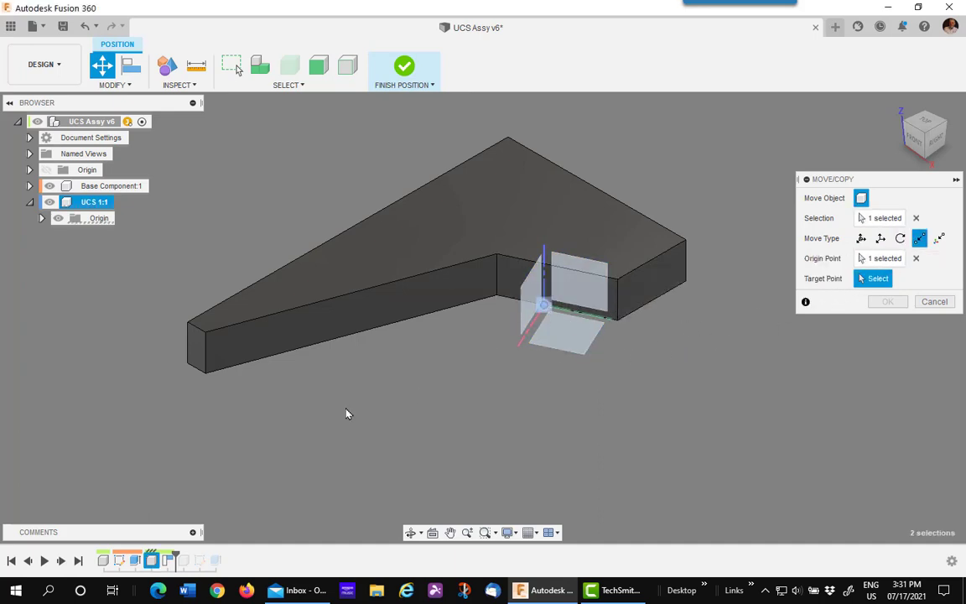
click(211, 382)
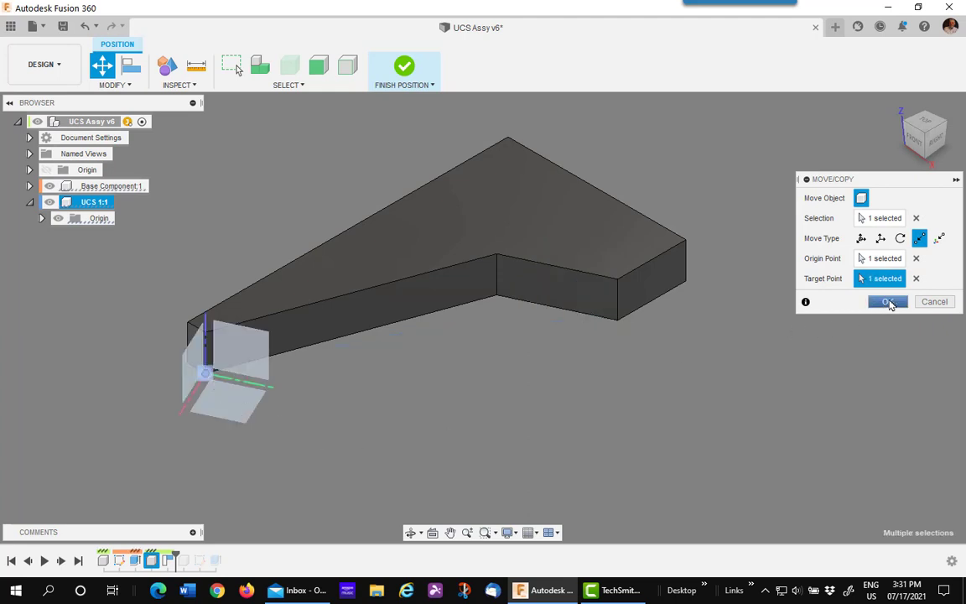
click(889, 301)
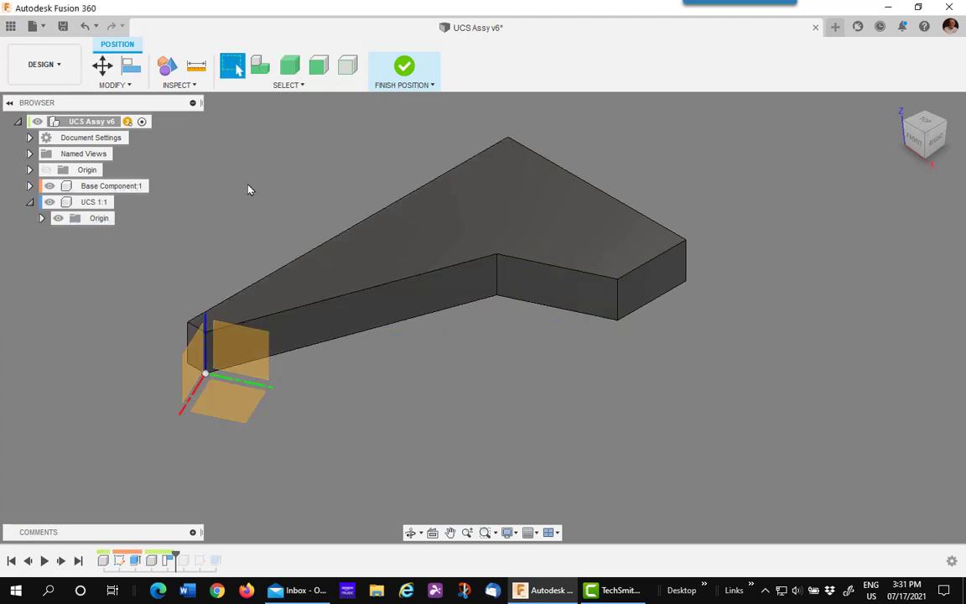
Step: Measure the angle between the YZ plane of UCS 1 and the base's long inner side face
click(198, 70)
click(267, 348)
click(308, 330)
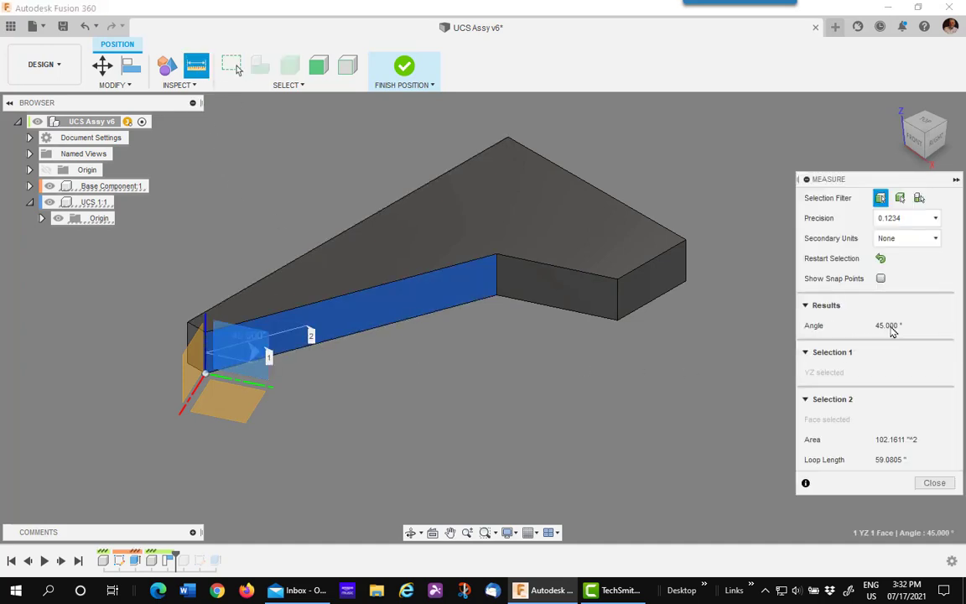
click(934, 483)
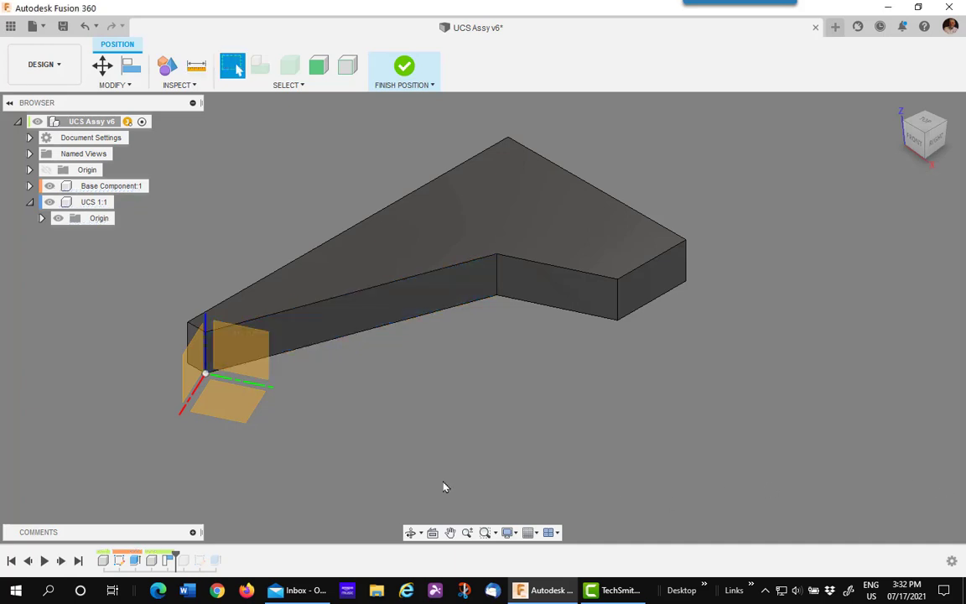
Step: Rotate UCS 1 by 45 degrees about its Z axis and finish the position edit
click(101, 66)
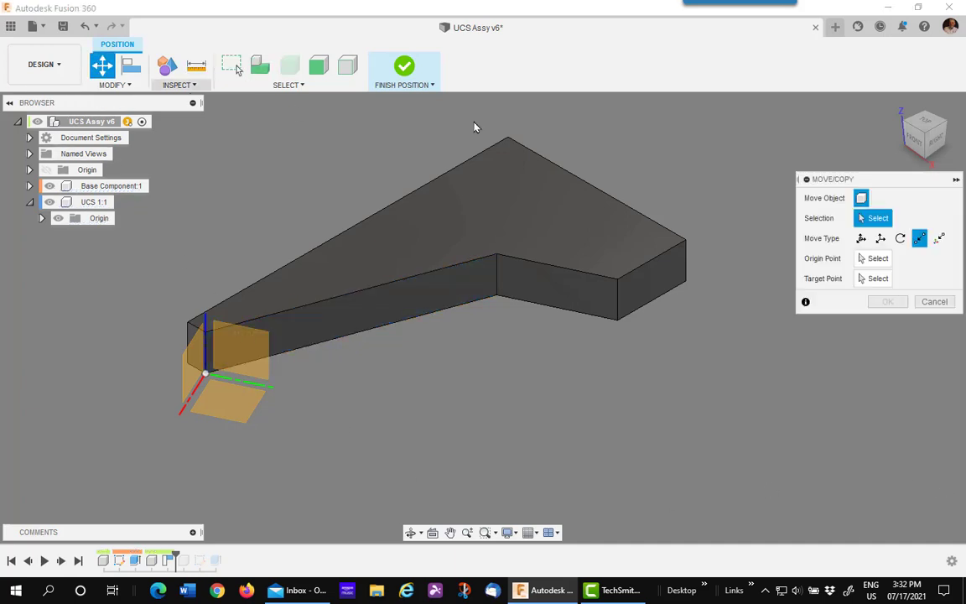
click(239, 387)
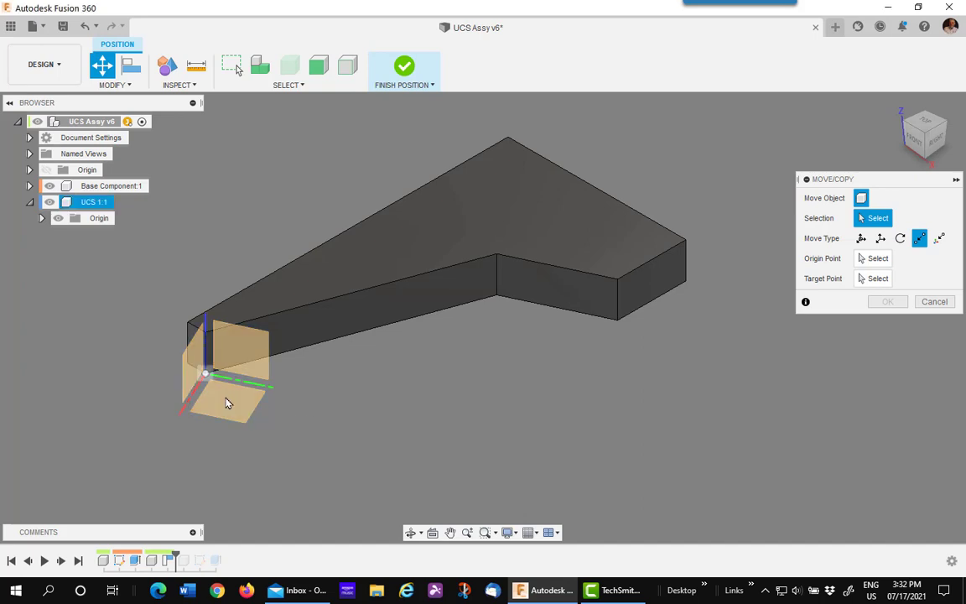
click(899, 238)
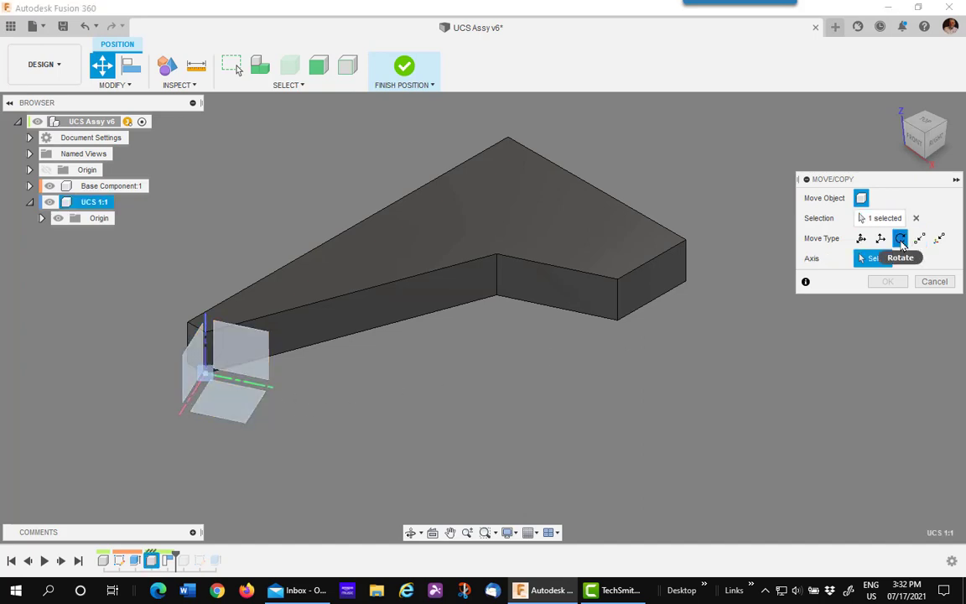
scroll(221, 388, up, 2)
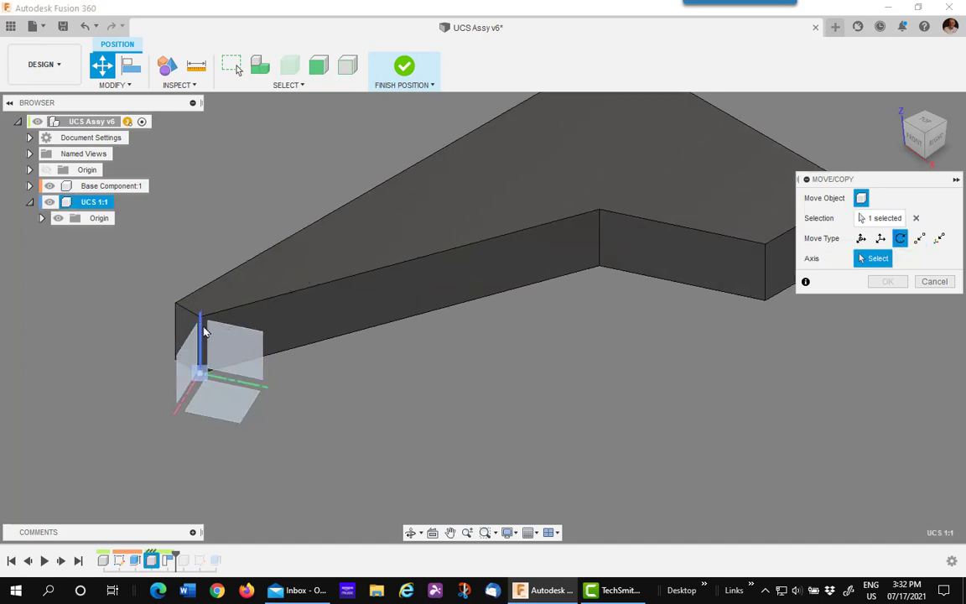
click(201, 331)
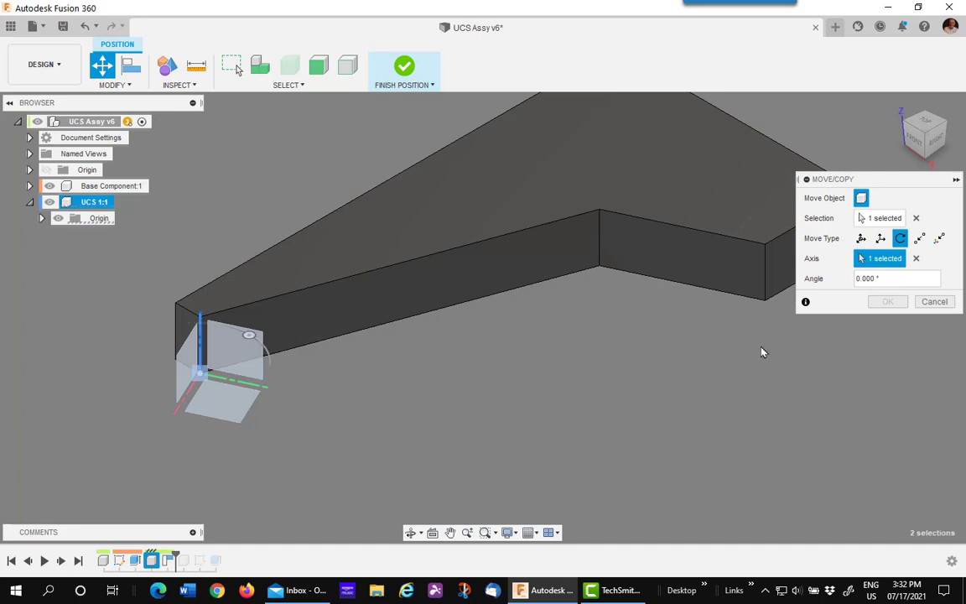
click(901, 277)
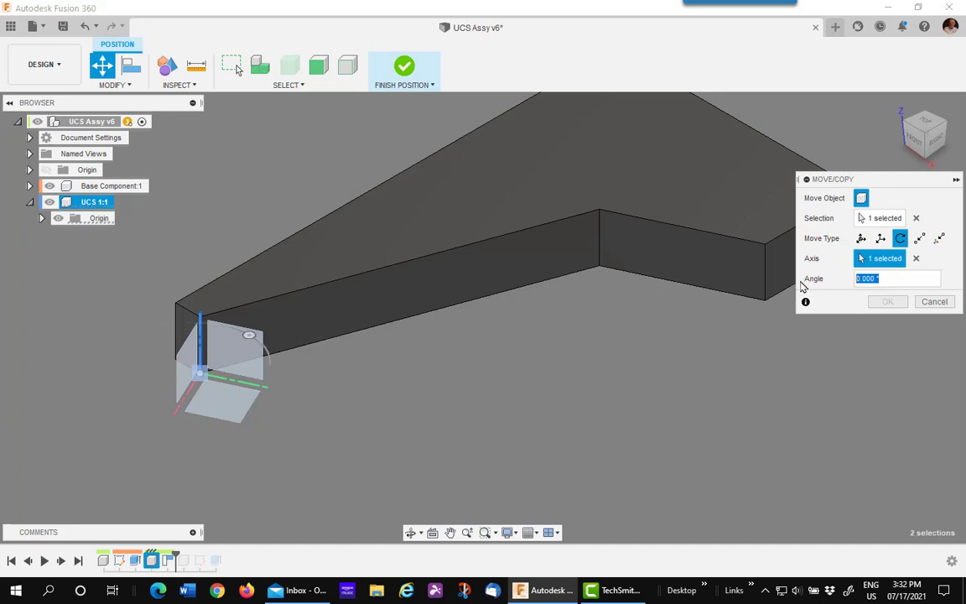
text(45)
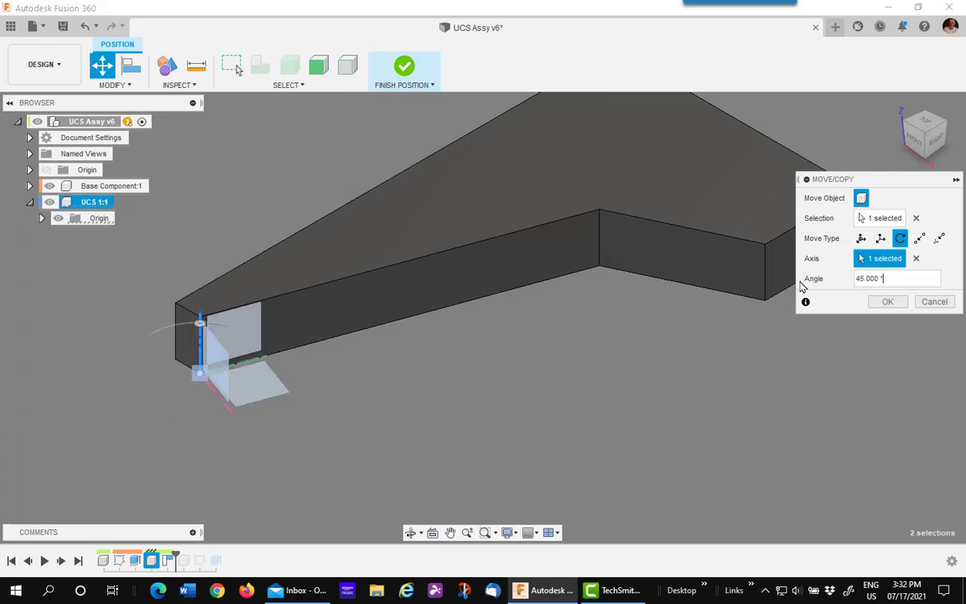
click(885, 303)
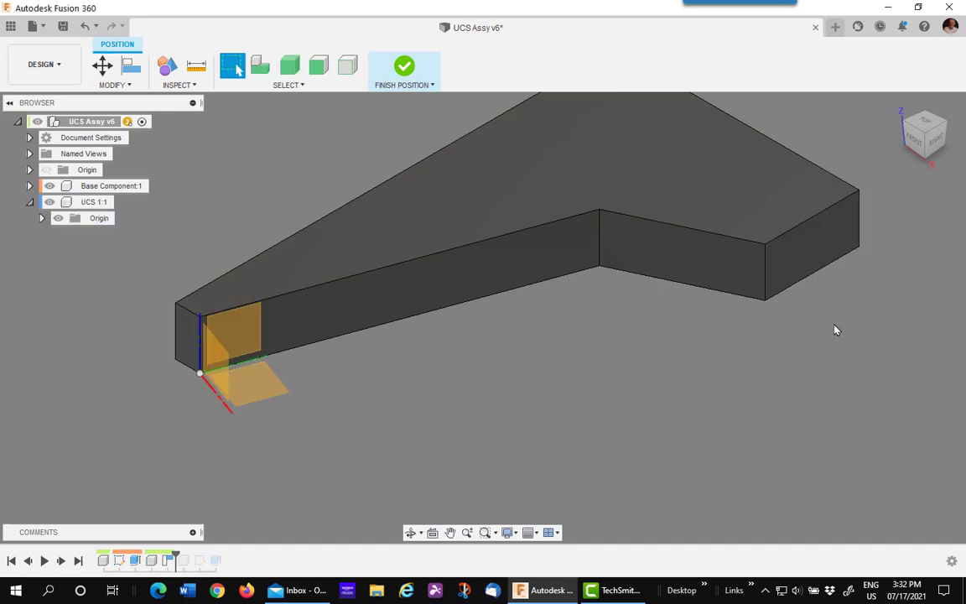
middle_drag(438, 435, 513, 444)
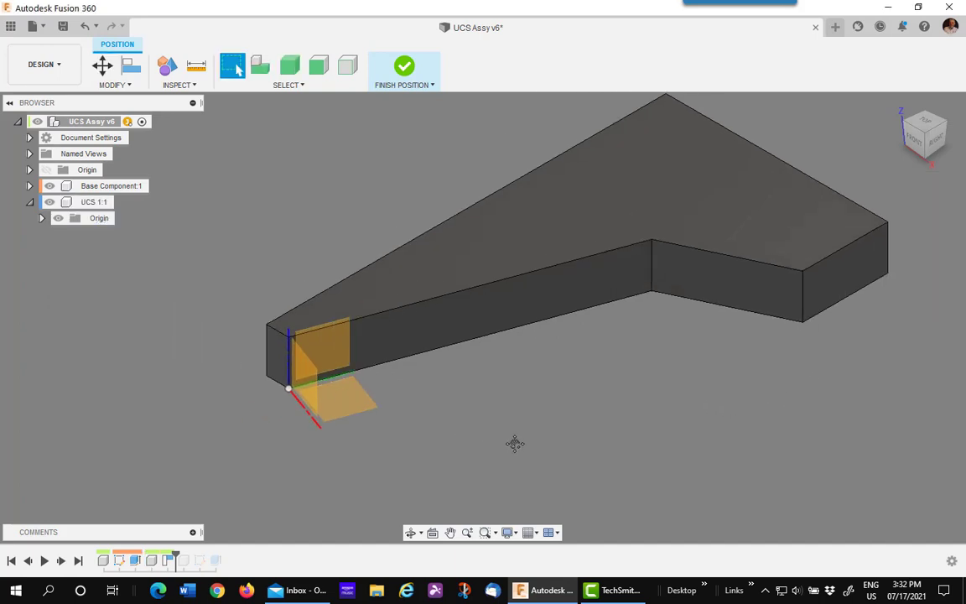
click(403, 67)
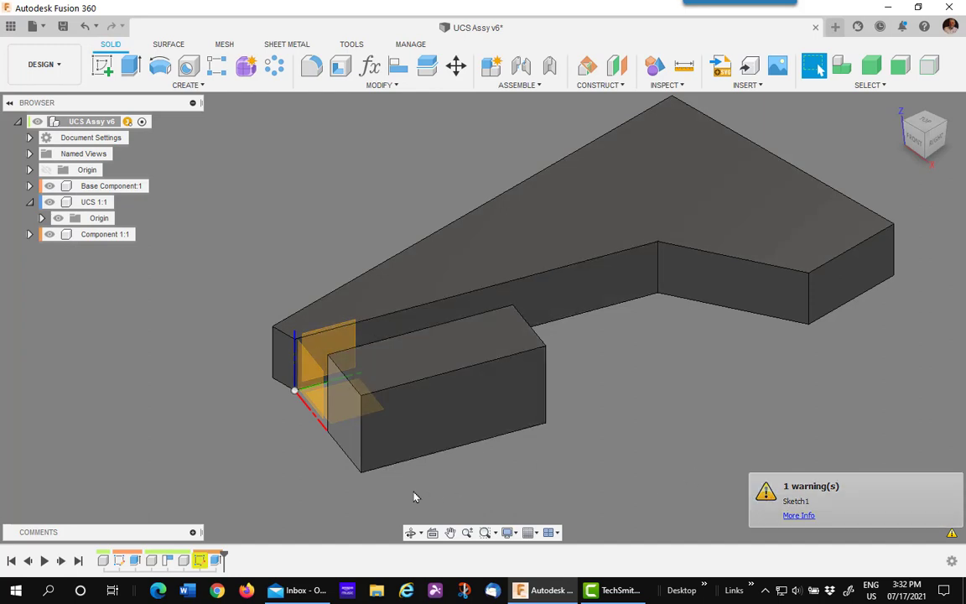
Step: Open Component 1's Sketch1 for editing and delete the broken red offset dimension
right_click(201, 558)
click(228, 406)
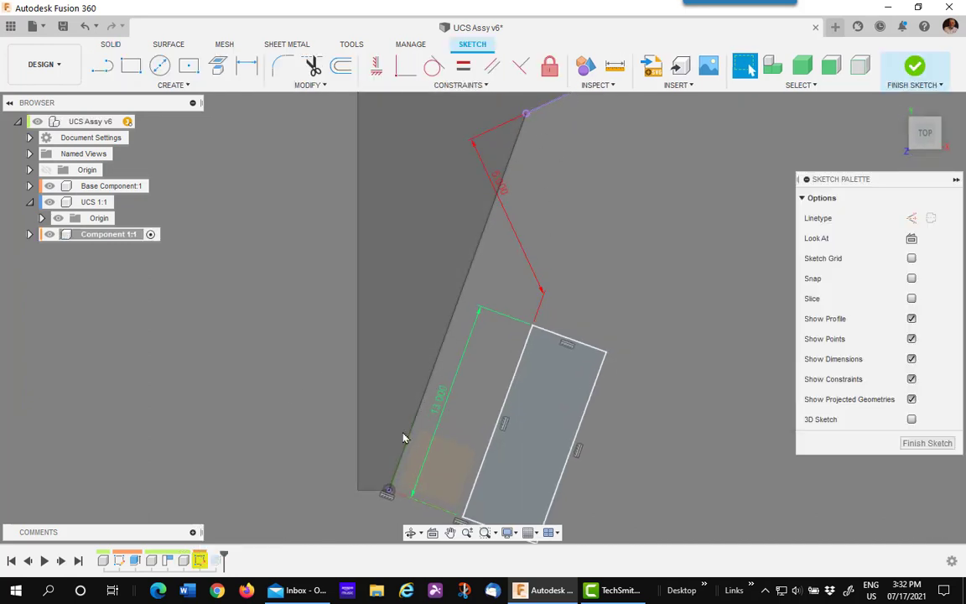
click(540, 282)
key(Delete)
Step: Dimension the rectangle's near long side at 5 inches from the UCS 1 origin and finish the sketch
middle_drag(538, 236, 514, 146)
click(246, 67)
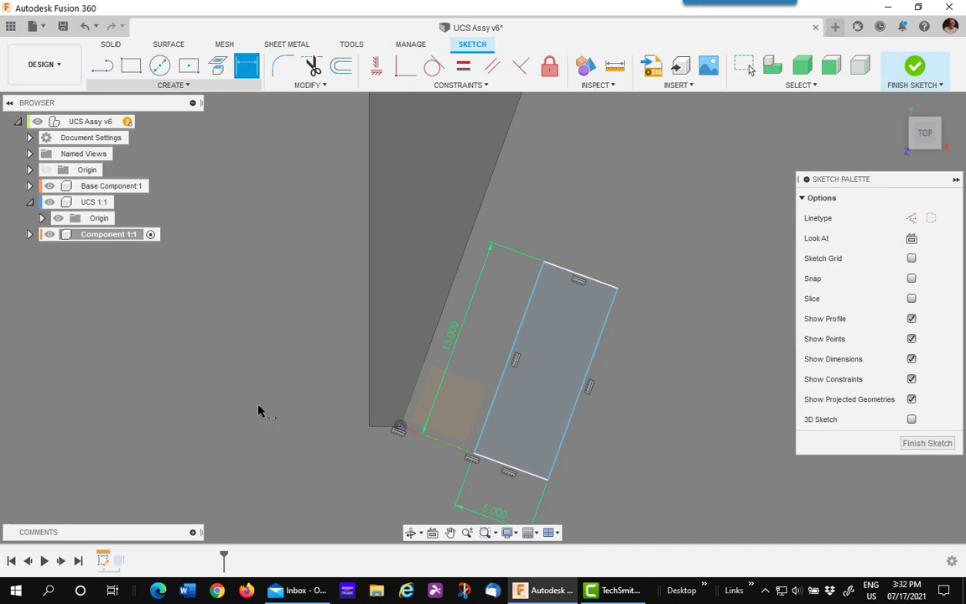
click(400, 427)
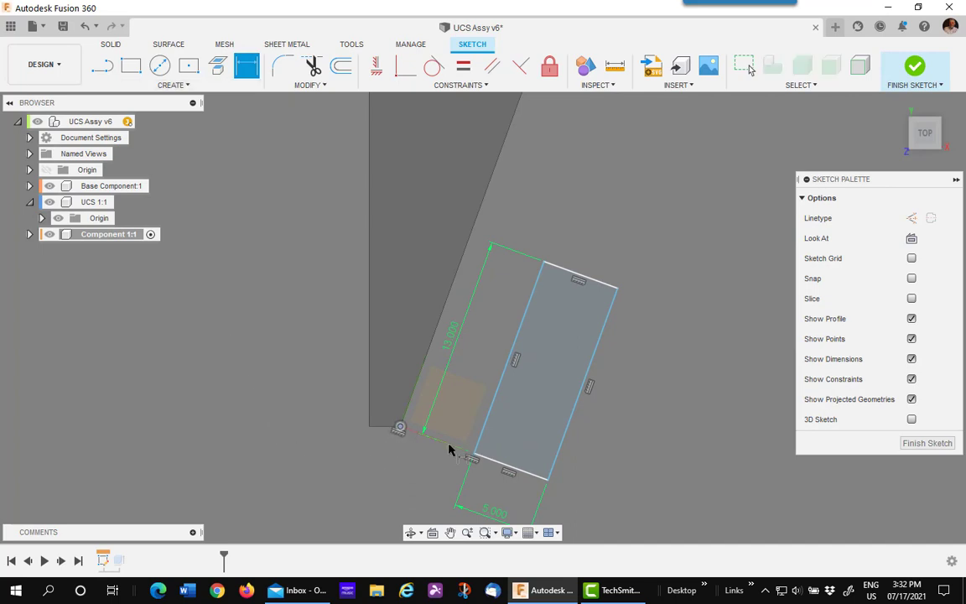
click(509, 367)
click(529, 194)
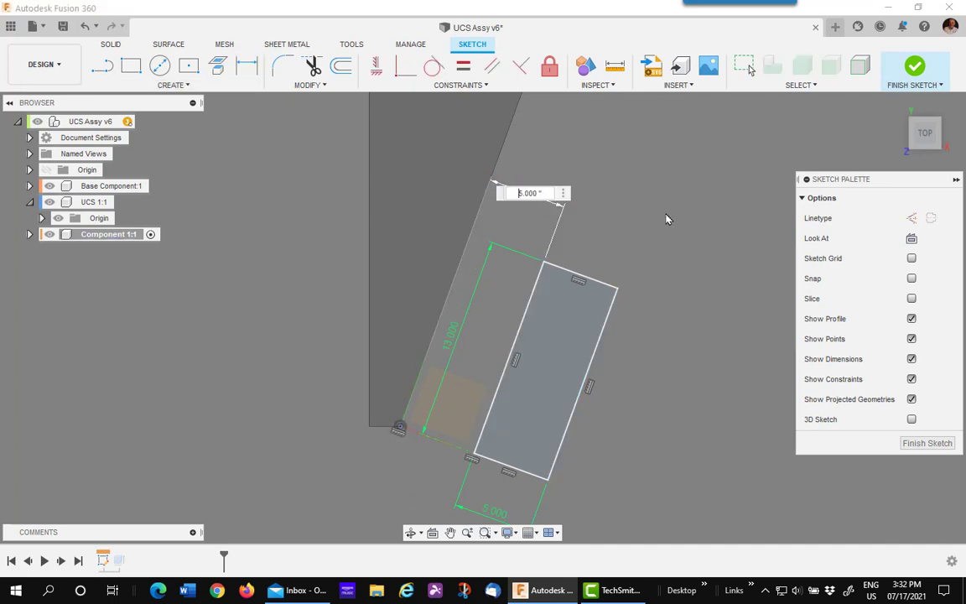
key(Return)
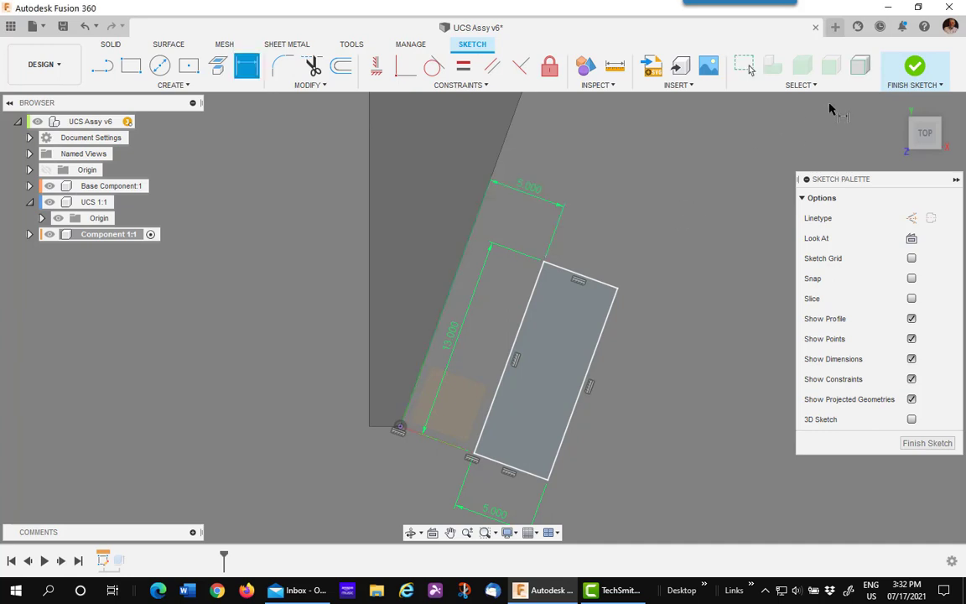
click(914, 67)
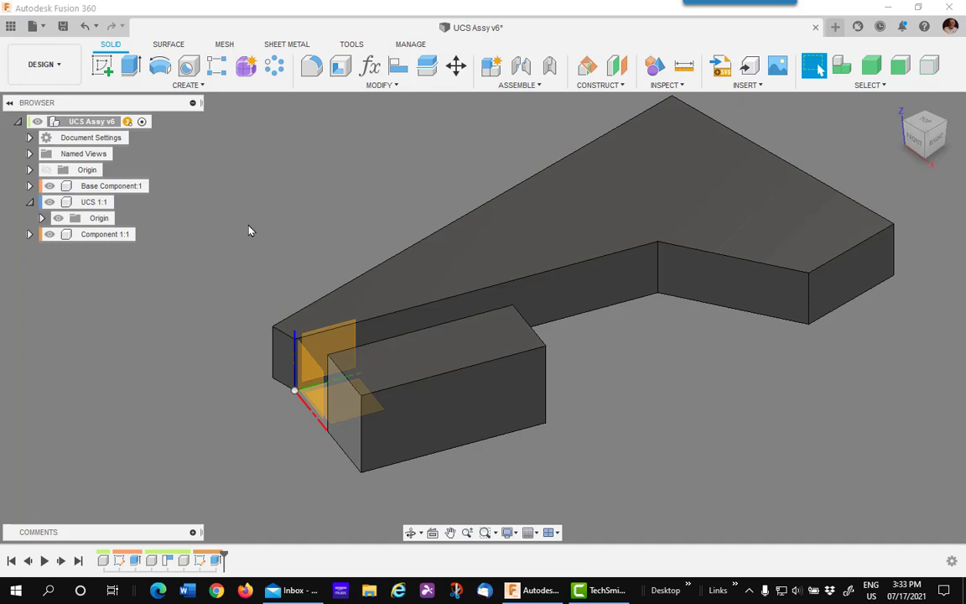
Step: Create a standard internal component named UCS 2 in the top-level assembly without activating it
click(198, 87)
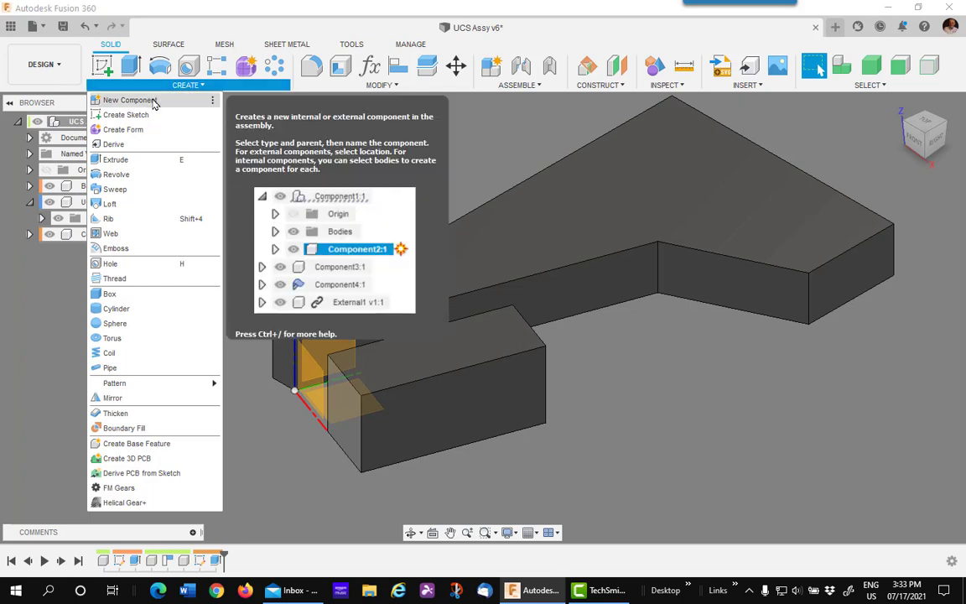
click(155, 104)
click(835, 258)
double_click(835, 258)
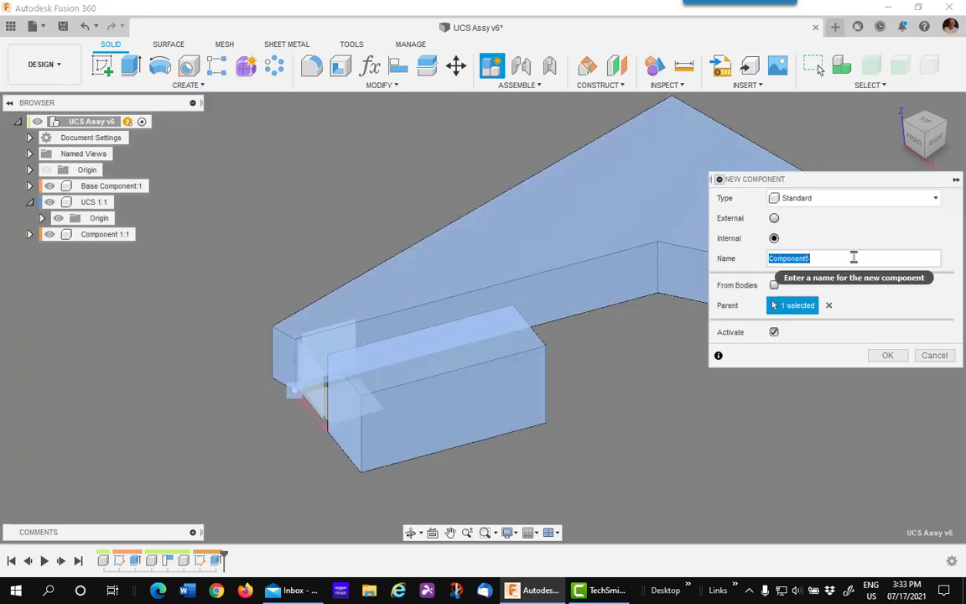
text(UCS 2)
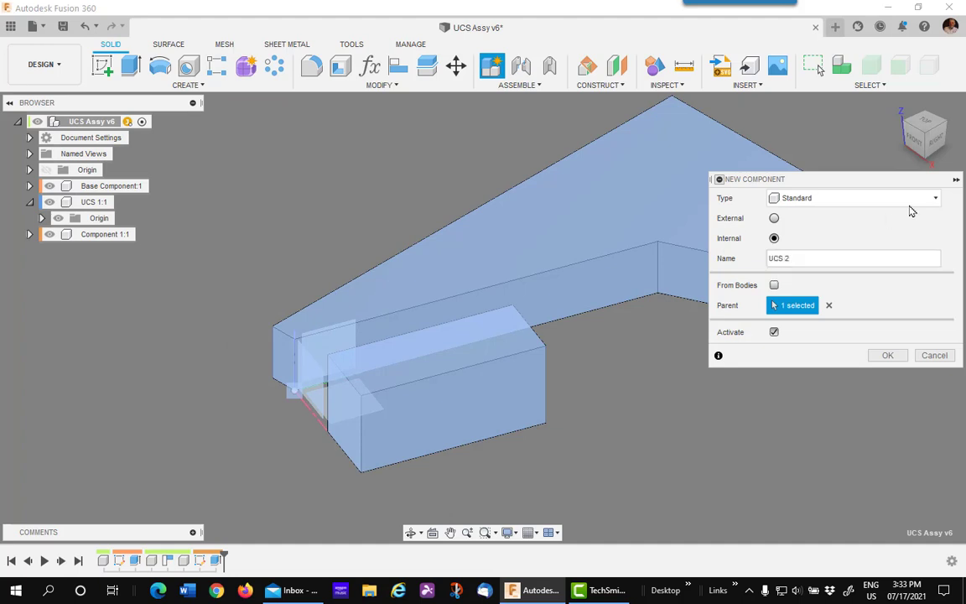
click(774, 332)
click(888, 355)
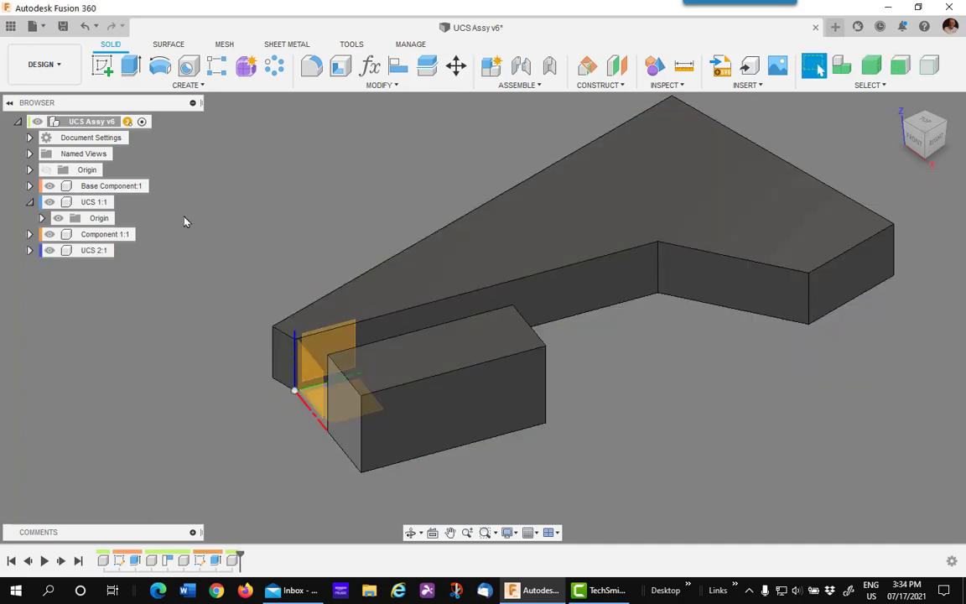
Step: Show the origin of UCS 2 and hide UCS 1 and Component 1
click(30, 250)
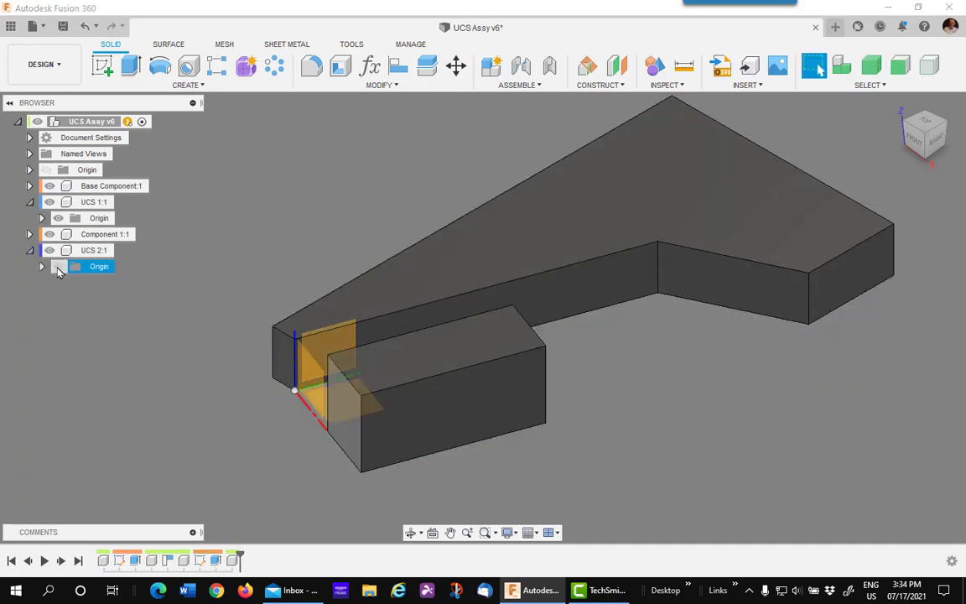
click(57, 266)
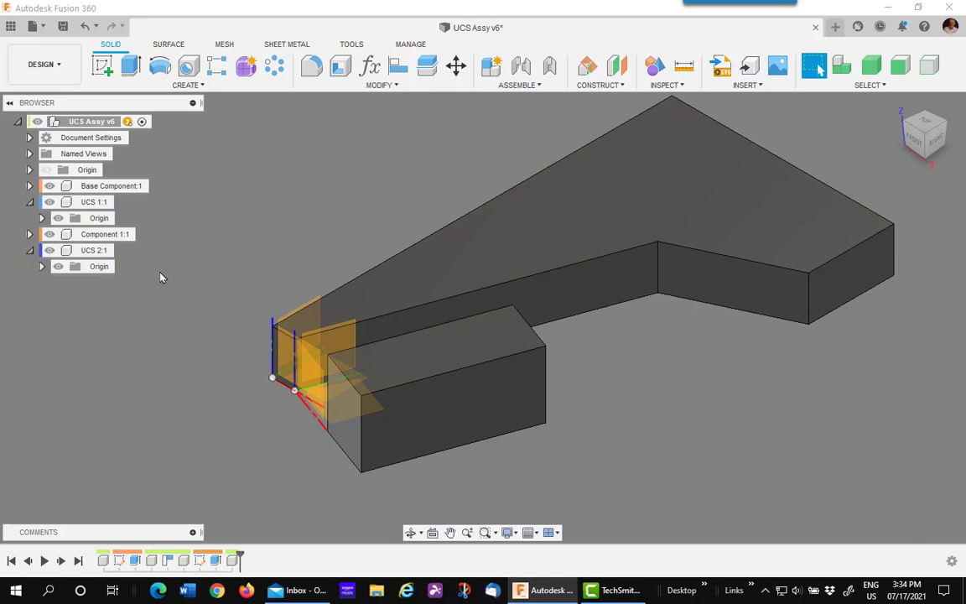
click(50, 202)
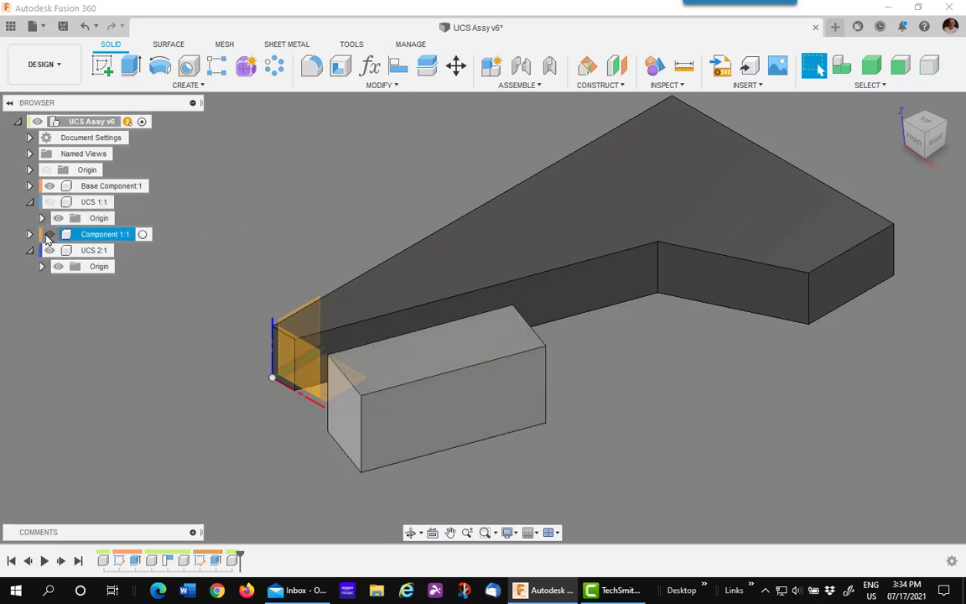
click(49, 234)
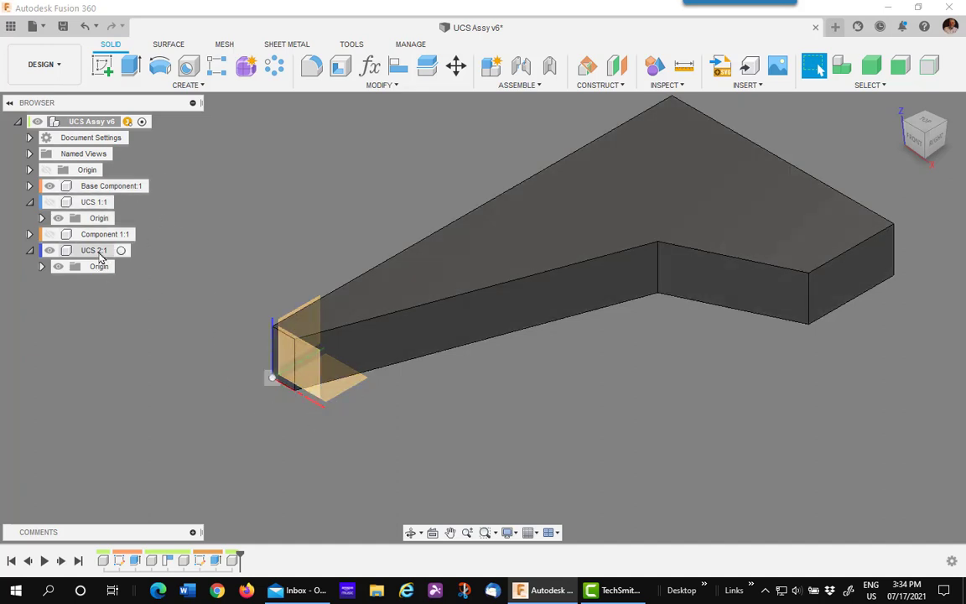
Step: Move UCS 2 point to point from its origin to the lower front corner at the base's wide end, and show UCS 1 again
middle_drag(785, 340, 585, 455)
middle_drag(401, 466, 479, 453)
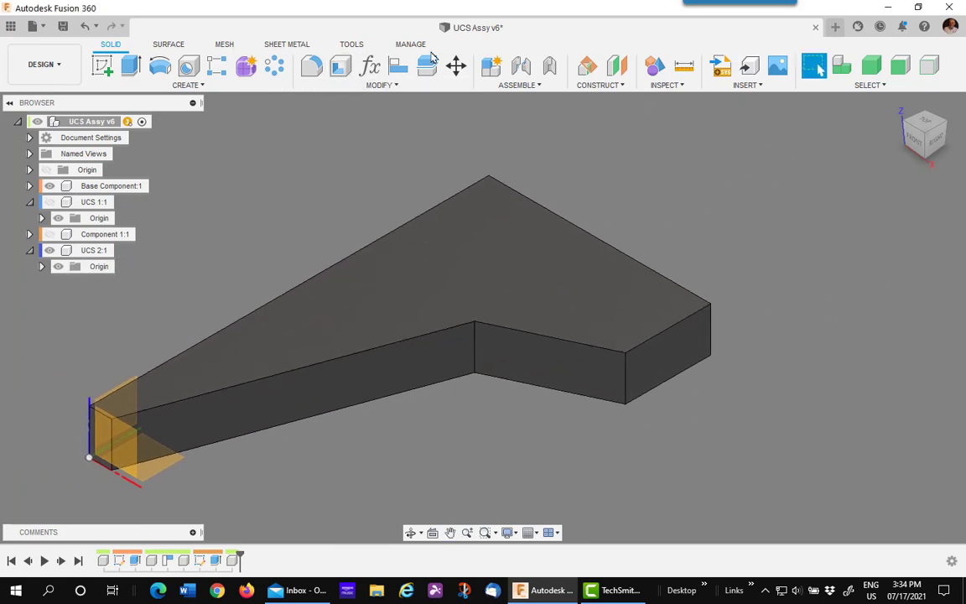
click(457, 66)
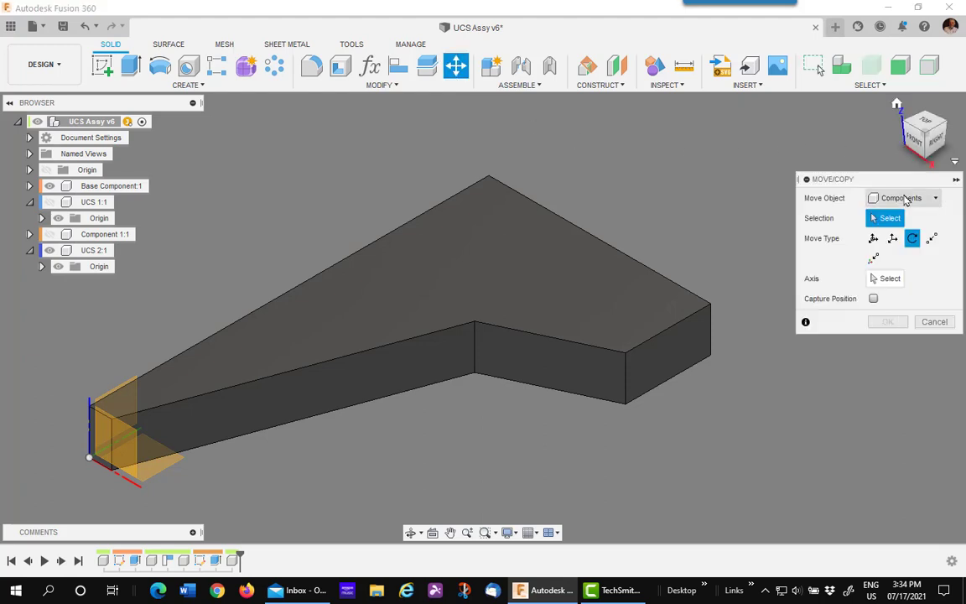
click(99, 251)
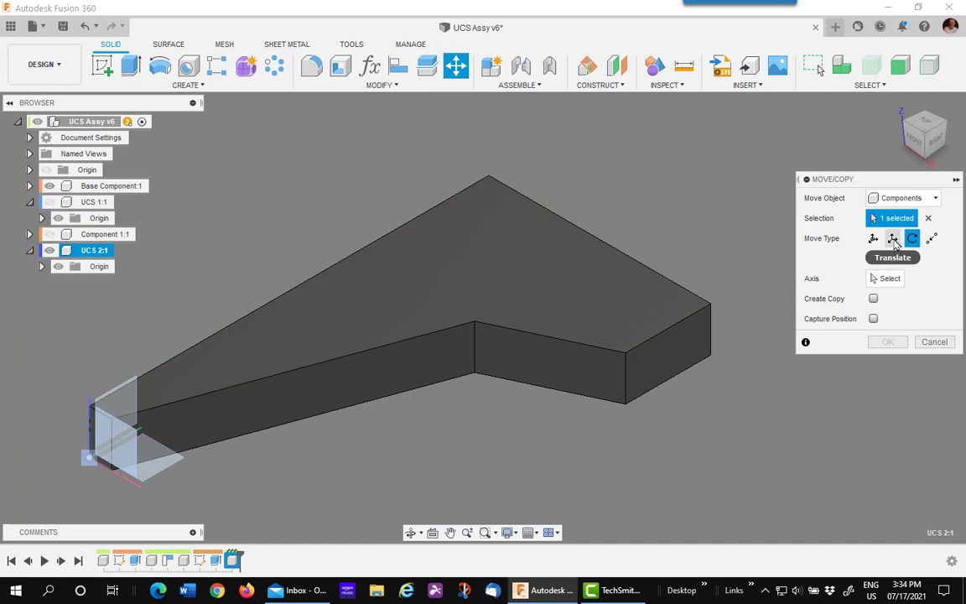
click(932, 238)
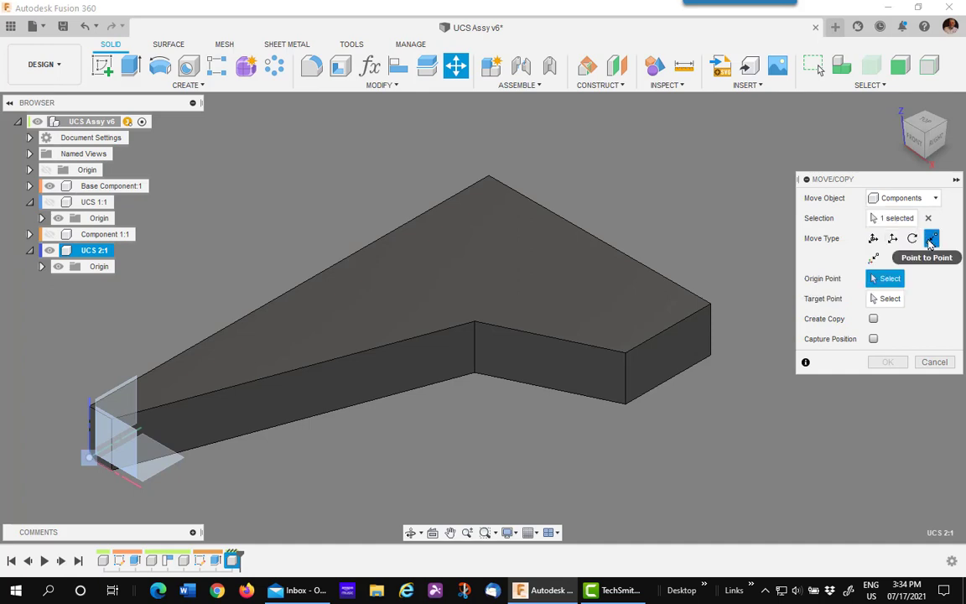
click(90, 459)
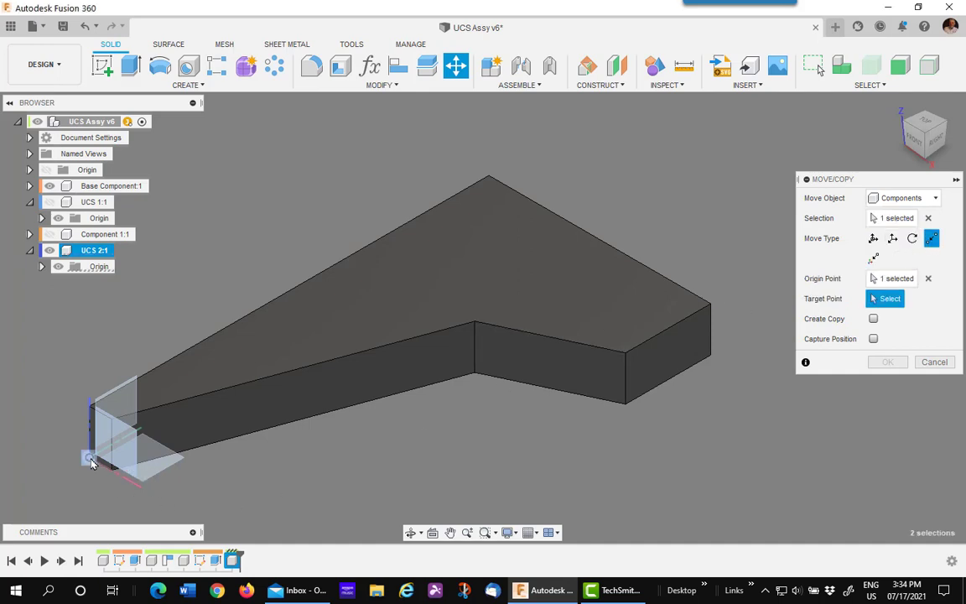
click(625, 405)
click(886, 363)
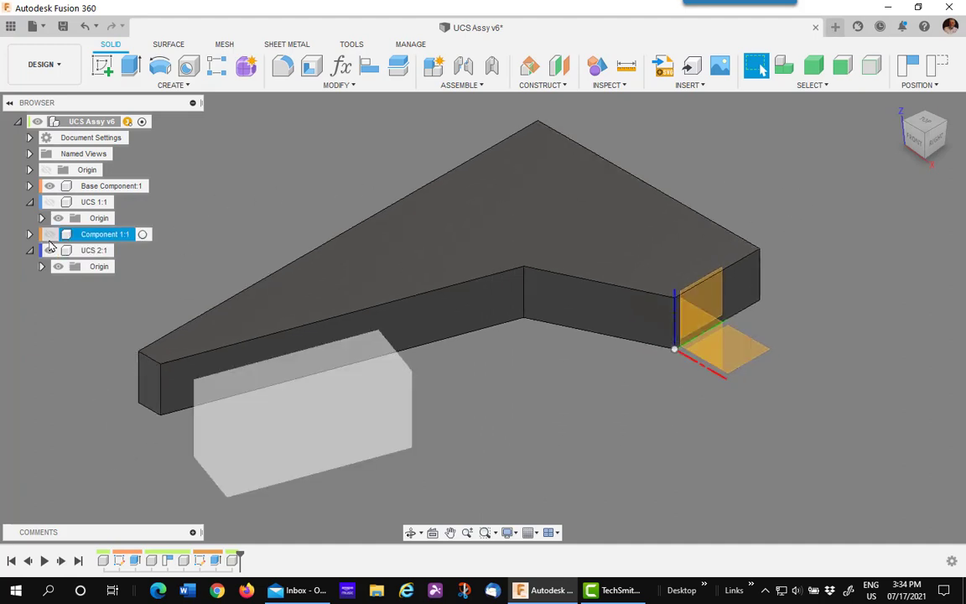
click(49, 202)
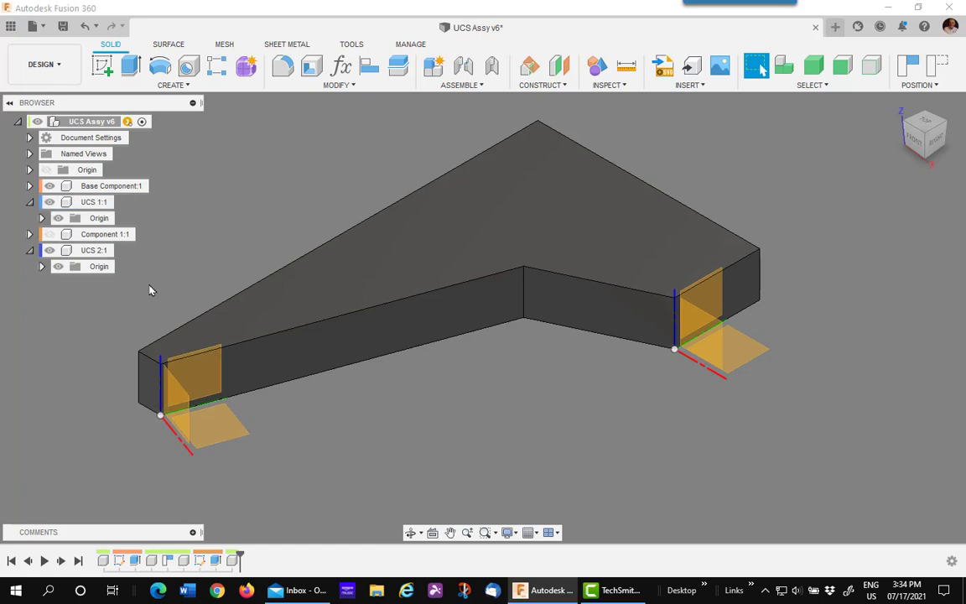